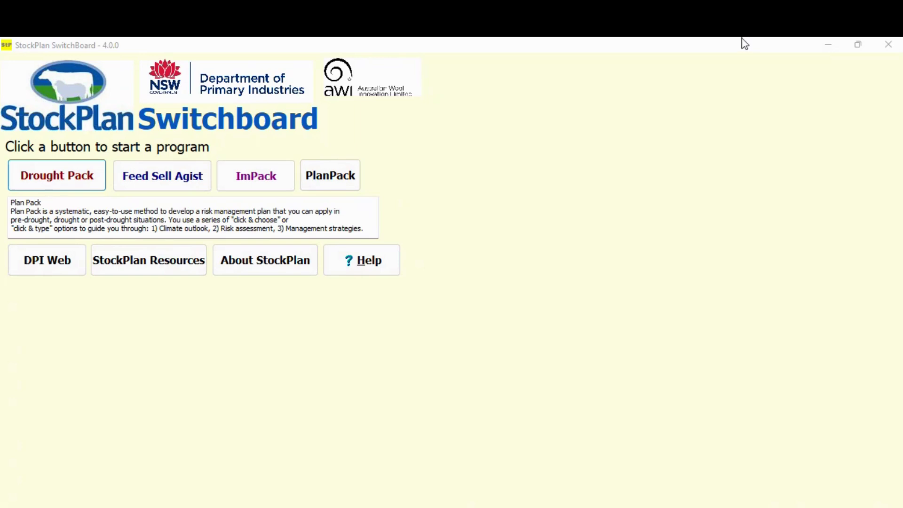
Step: Create a new Drought Pack scenario with the farm type set to Sheep Only
mouse_move(105, 170)
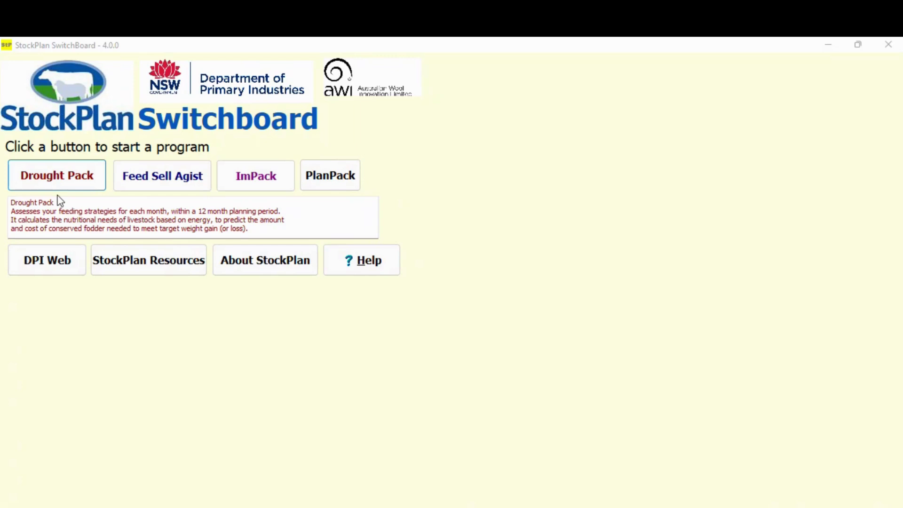
mouse_move(260, 193)
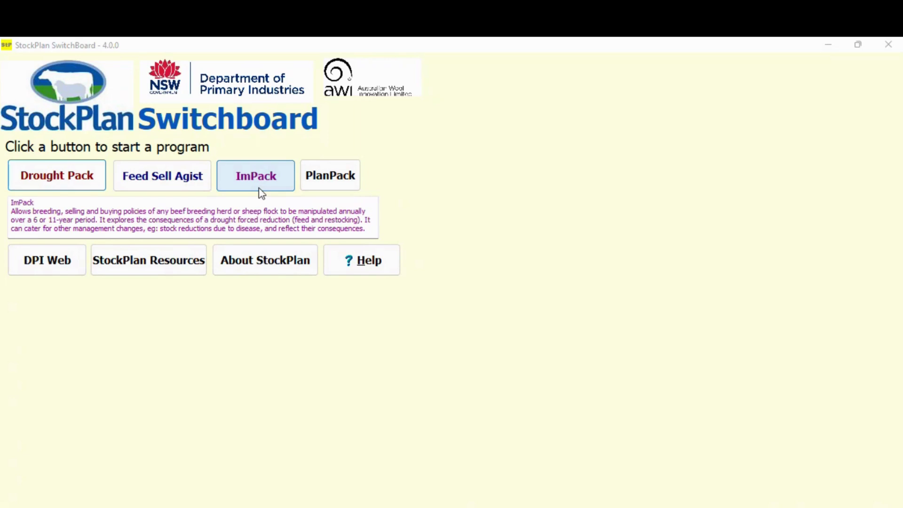
left_click(66, 176)
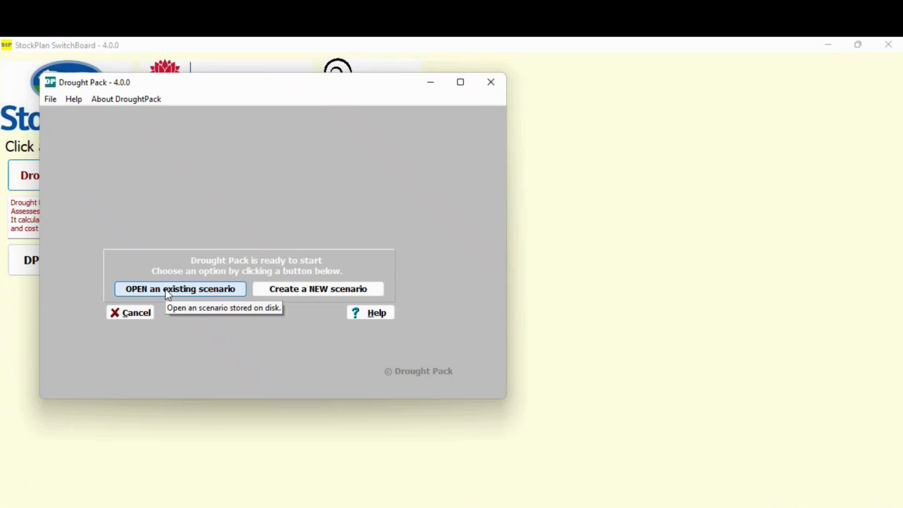
left_click(308, 287)
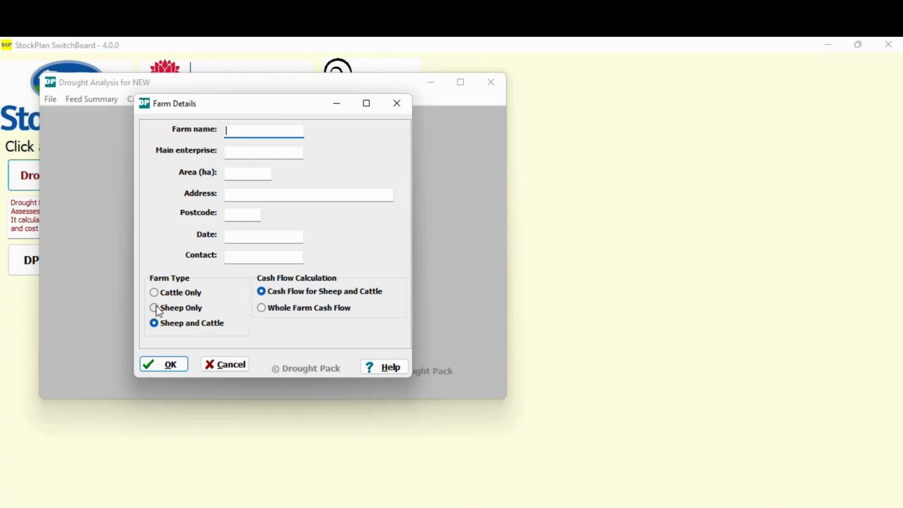
left_click(154, 308)
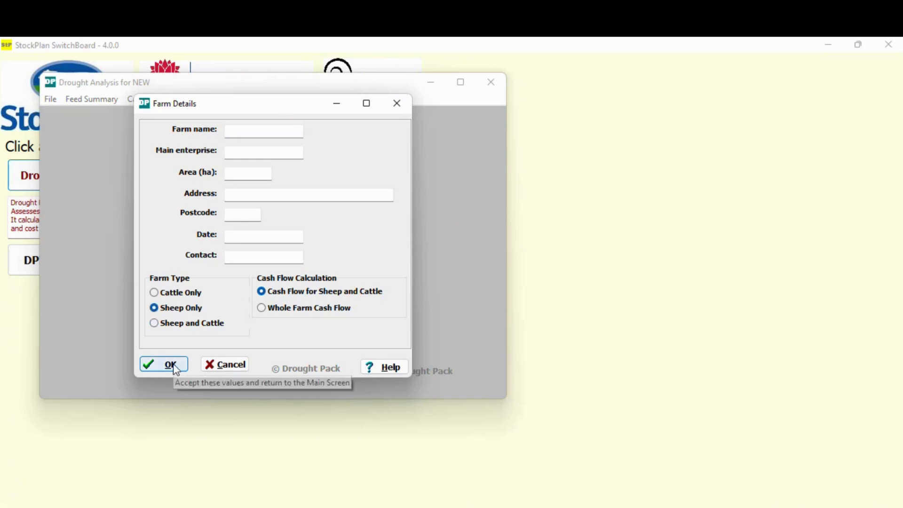
left_click(165, 364)
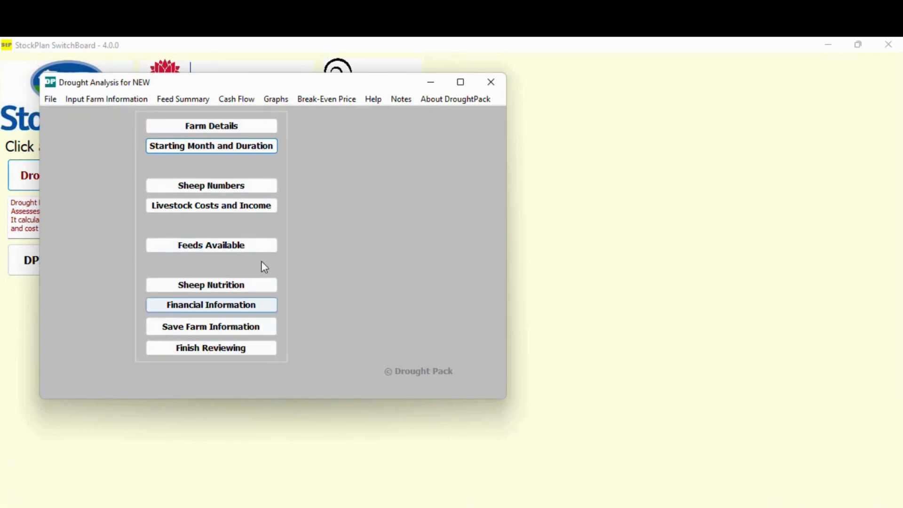
left_click(50, 99)
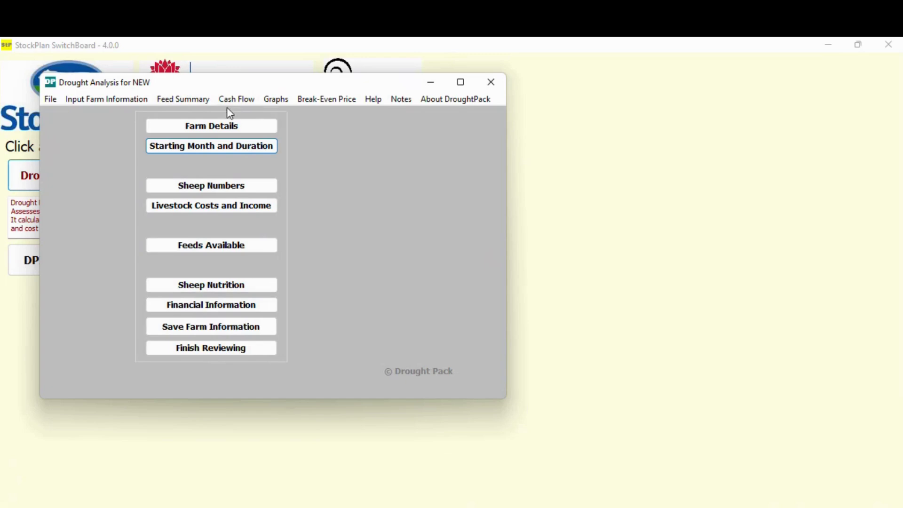
left_click(262, 100)
left_click(336, 112)
Step: Choose November as the starting month and change the planning period from 12 to 6 months
left_click(203, 147)
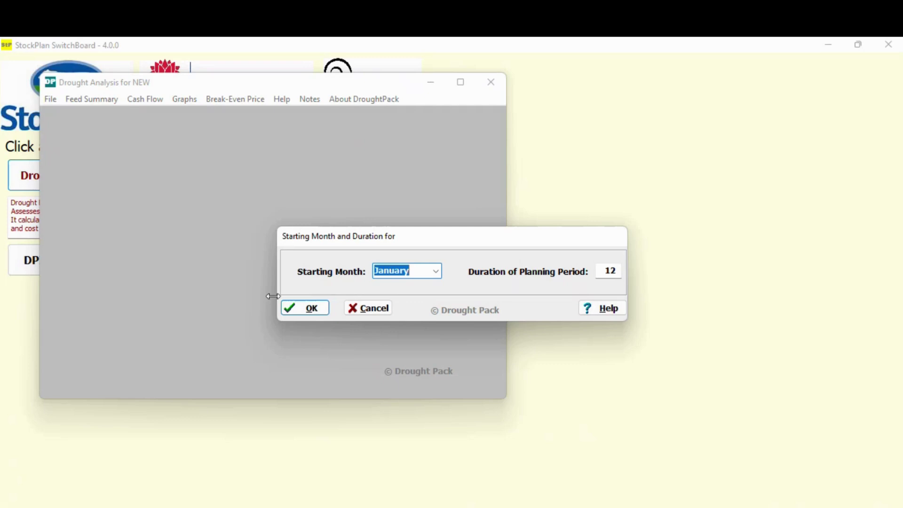
left_click(435, 271)
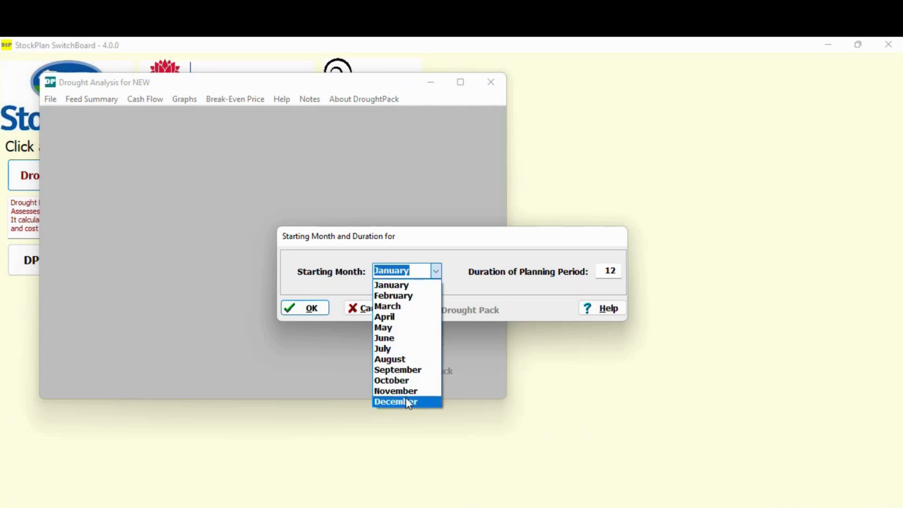
left_click(393, 392)
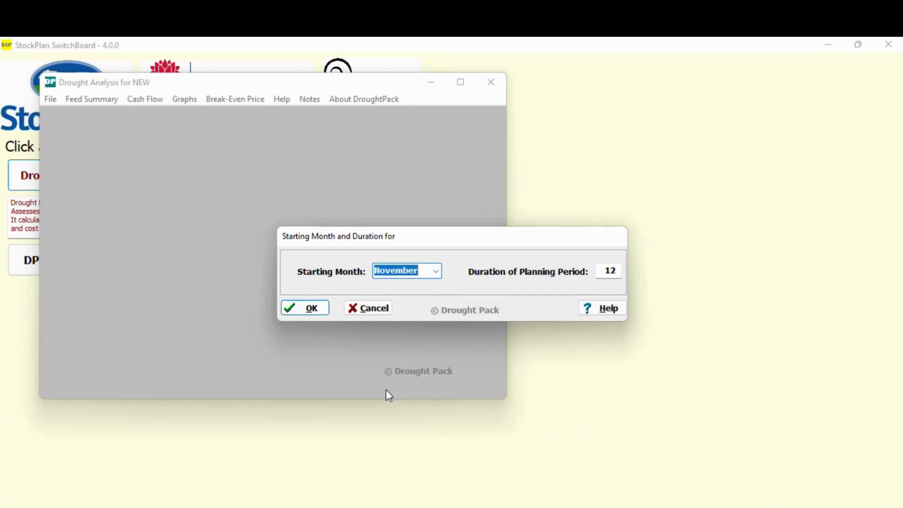
left_click(619, 273)
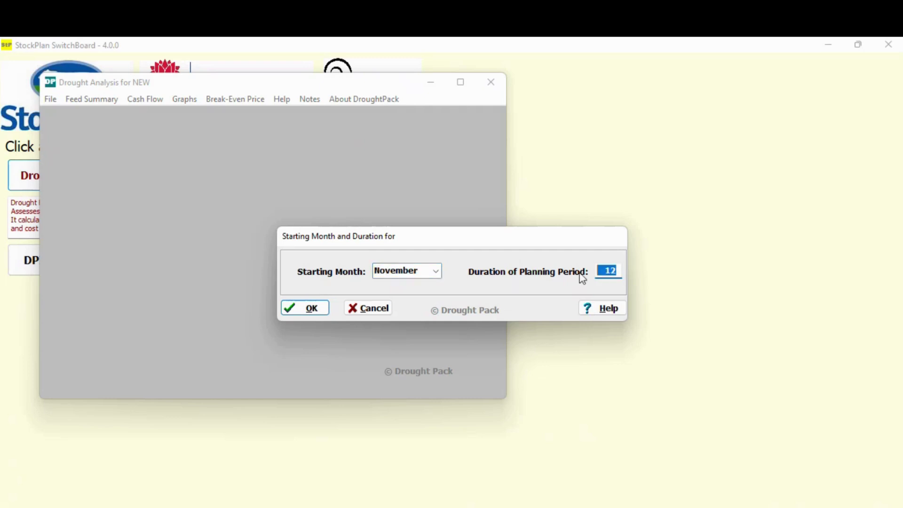
type("6")
left_click(303, 309)
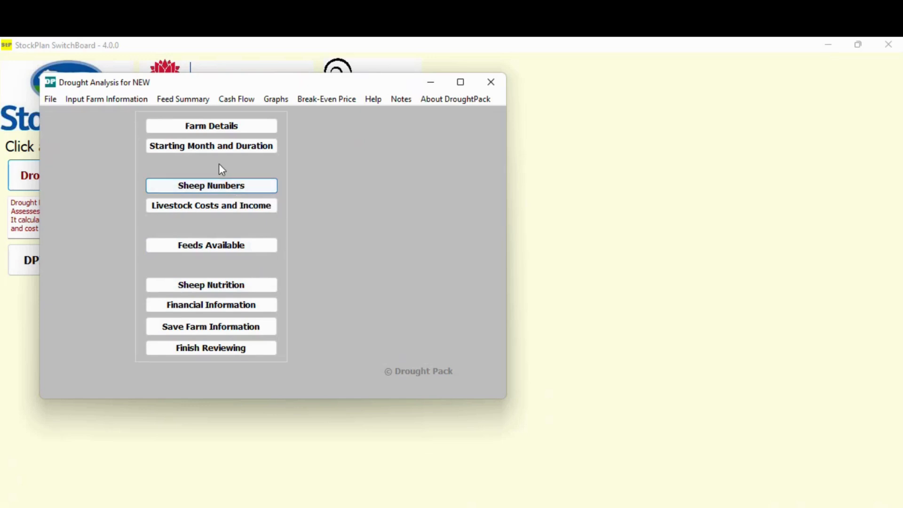
Step: Enter 1000 dry ewes and 800 weaned lambs for November and copy both through April
left_click(197, 189)
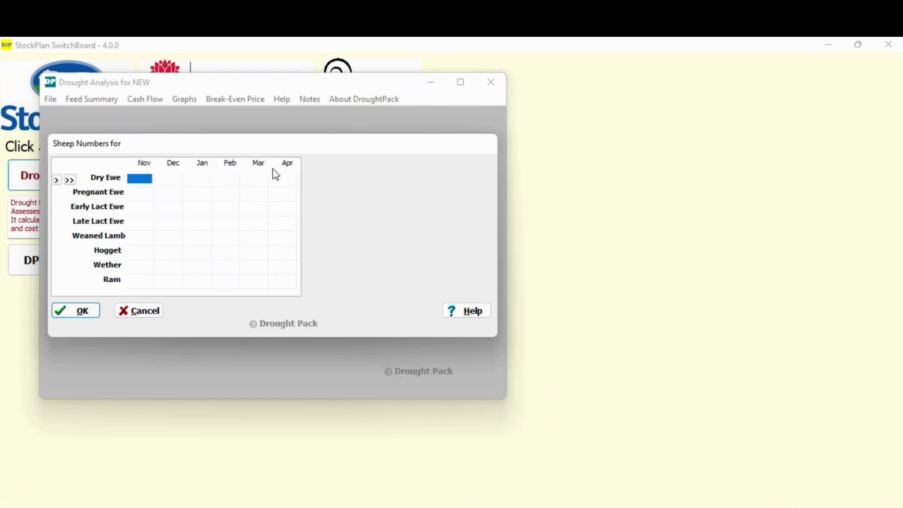
left_click(140, 180)
type("1000")
left_click(57, 181)
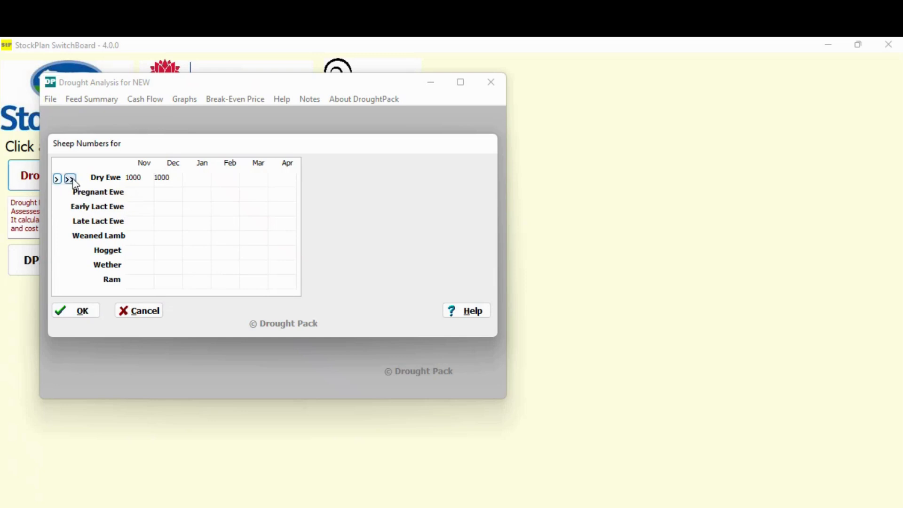
left_click(73, 180)
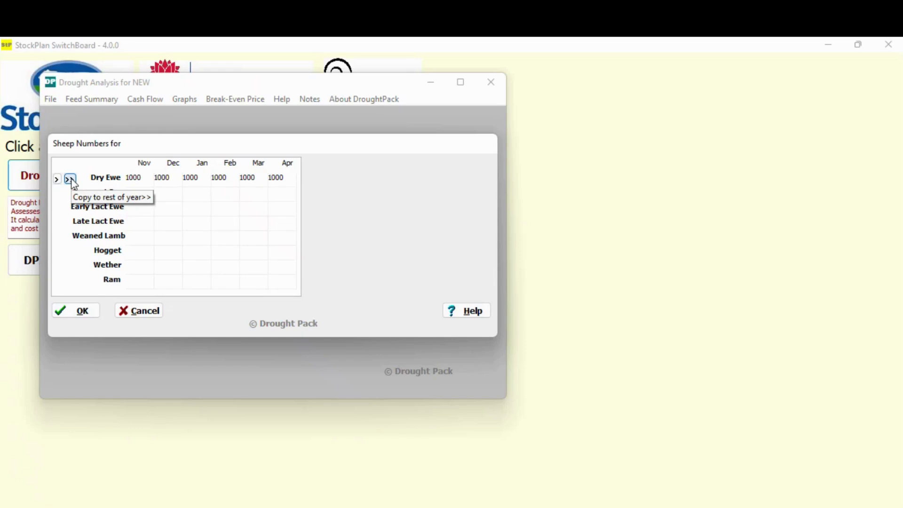
left_click(140, 240)
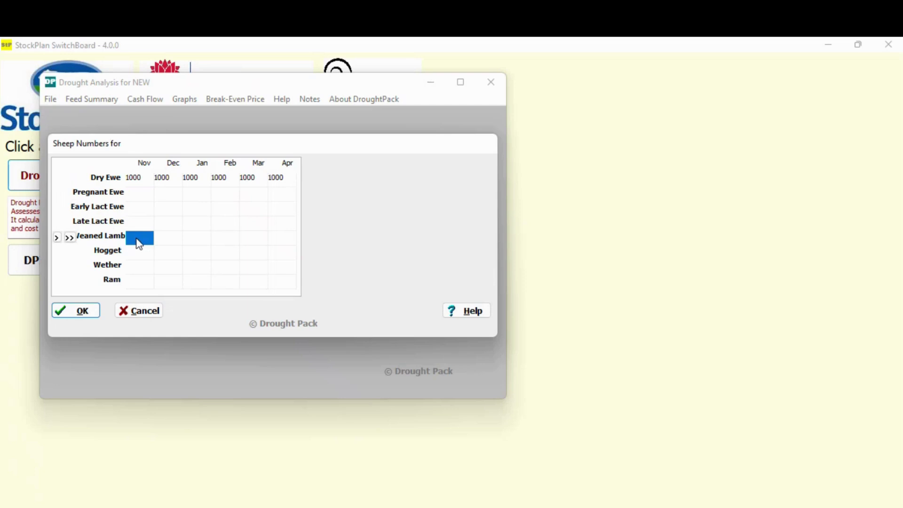
type("800")
left_click(70, 237)
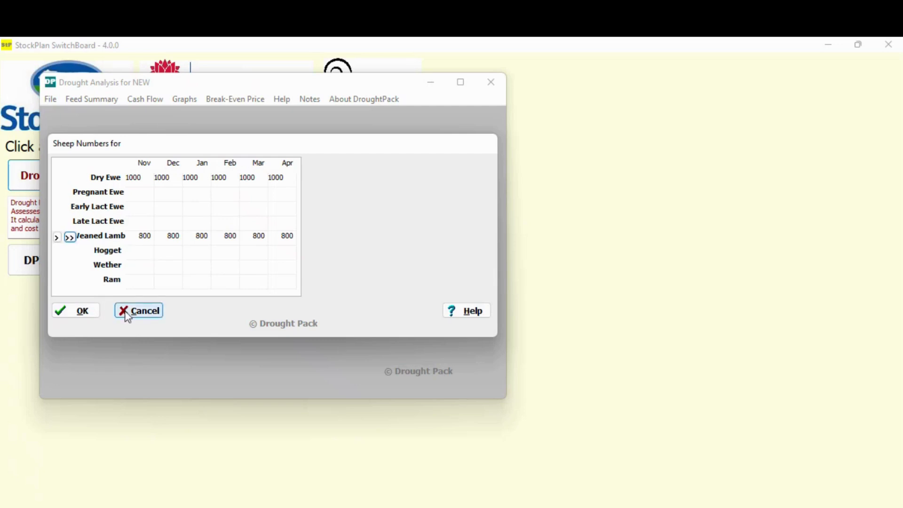
Step: Accept the sheep numbers and bring up the empty Feeds Available table
left_click(76, 313)
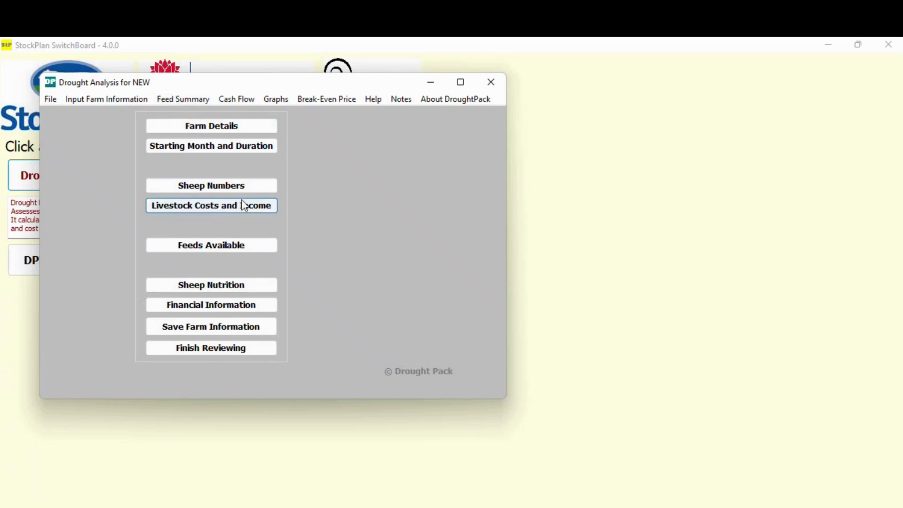
left_click(212, 246)
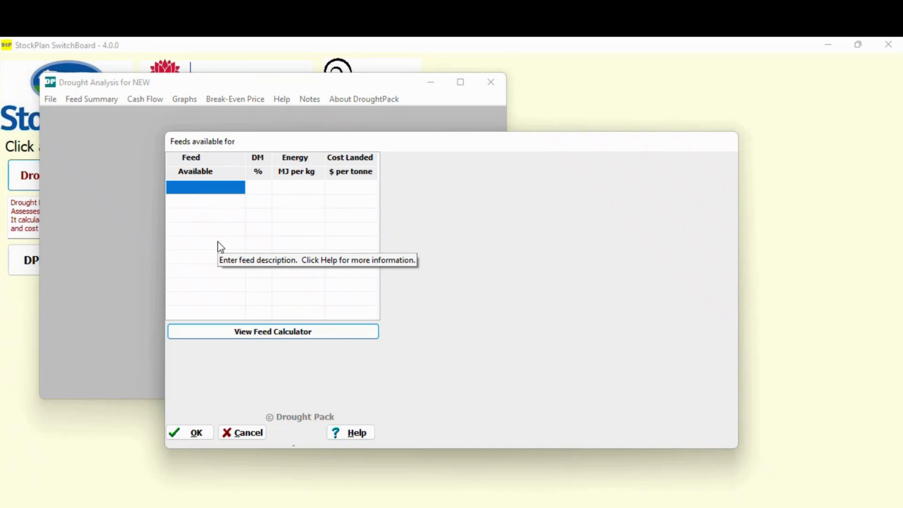
Step: Enter barley in the feed table at 89% DM, 12.5 MJ/kg and $450 per tonne
left_click(191, 190)
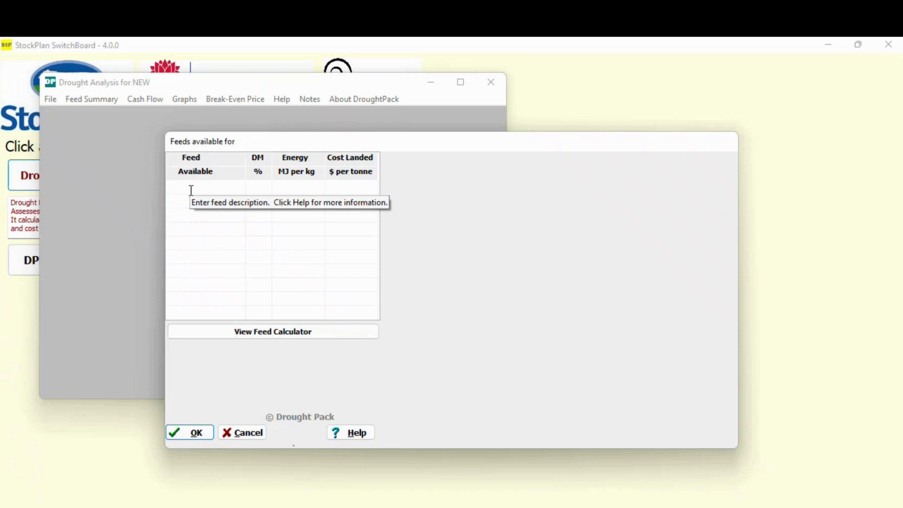
type("barley")
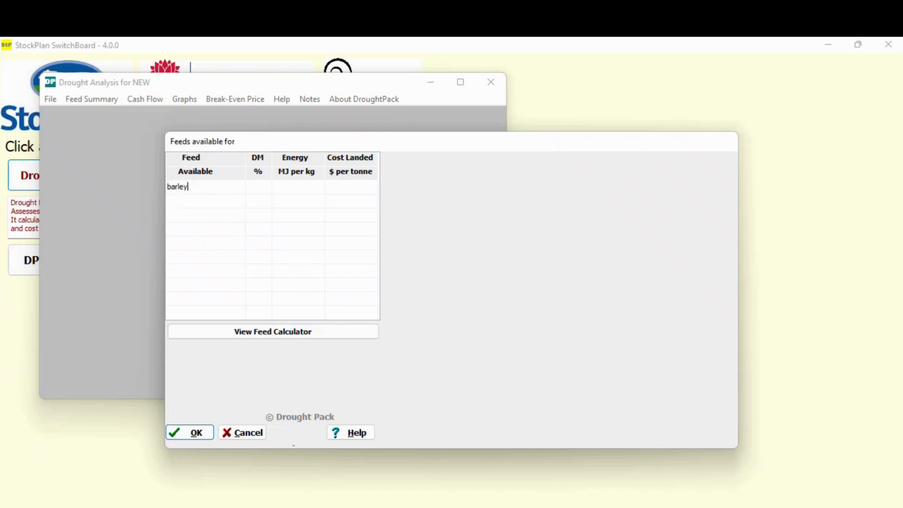
key("Tab")
type("89")
key("Tab")
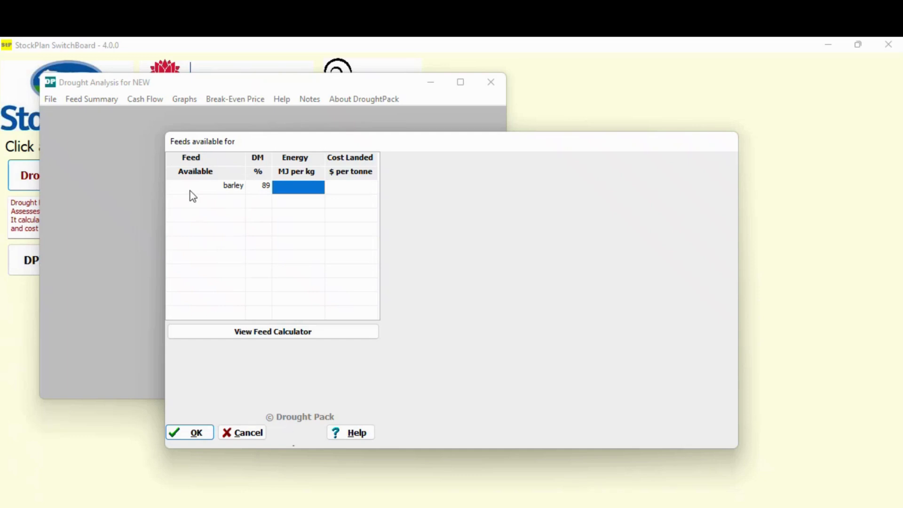
type("12.")
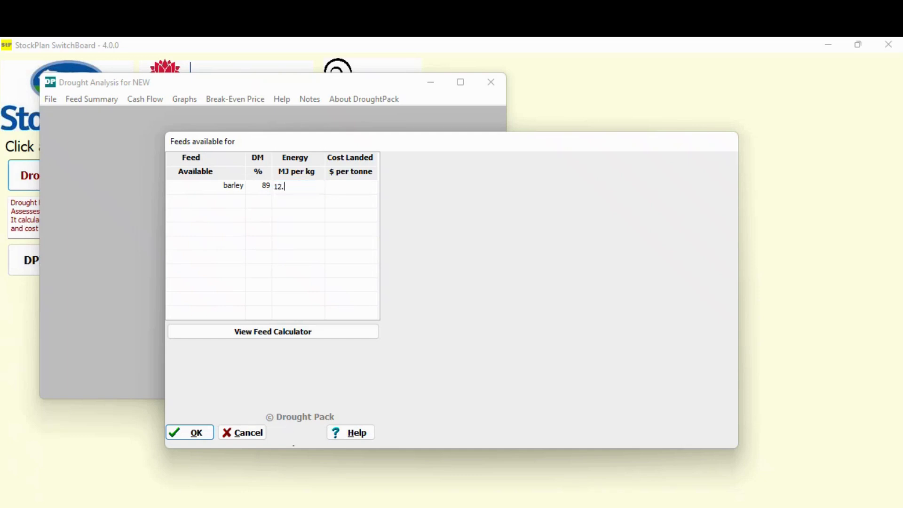
type("5")
key("Tab")
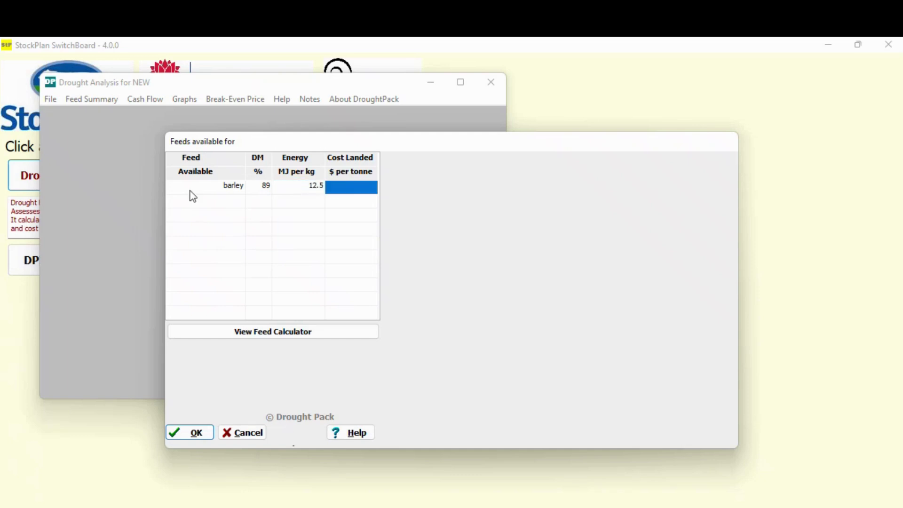
type("450")
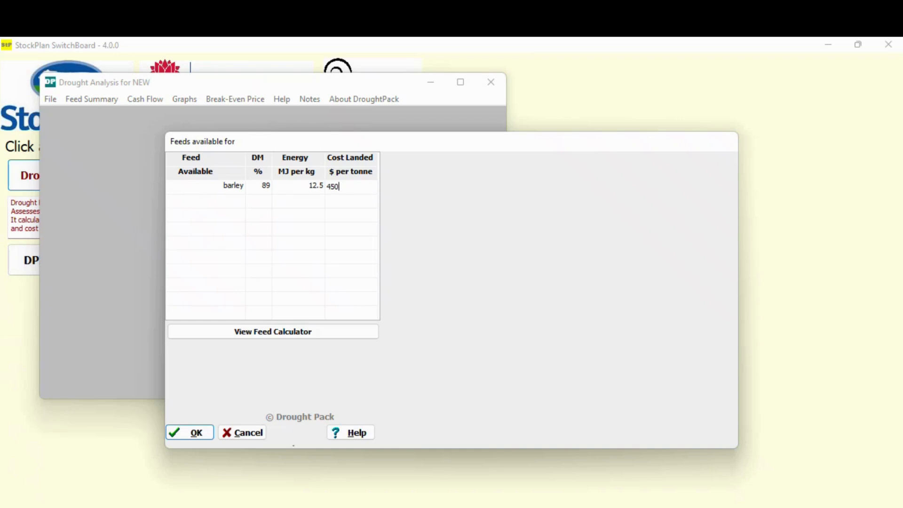
Step: Add a barley1 feed at 89% DM, 12.5 MJ/kg and $500 per tonne
left_click(232, 207)
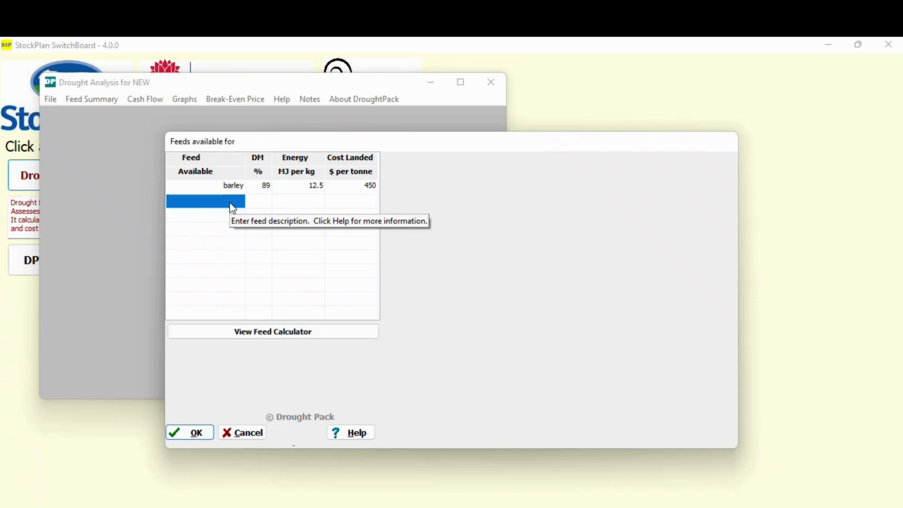
type("bar")
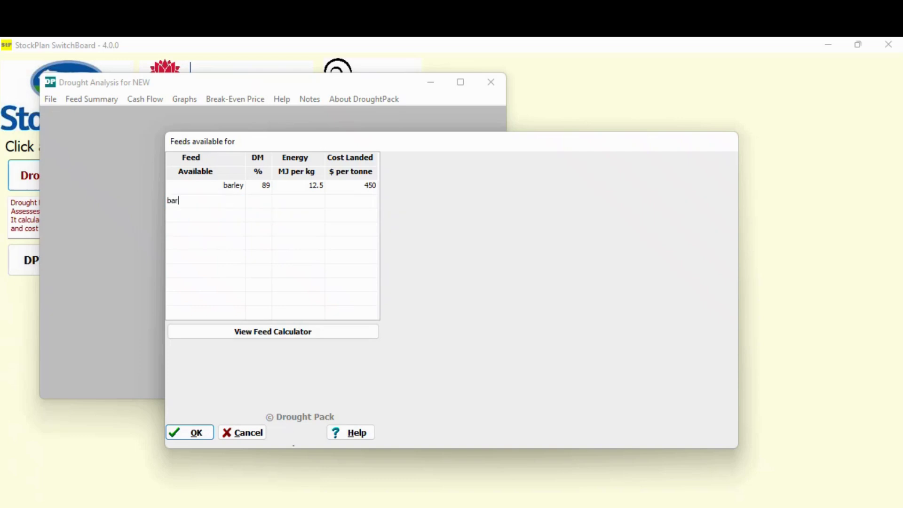
type("ley1")
key("Tab")
type("89")
key("Tab")
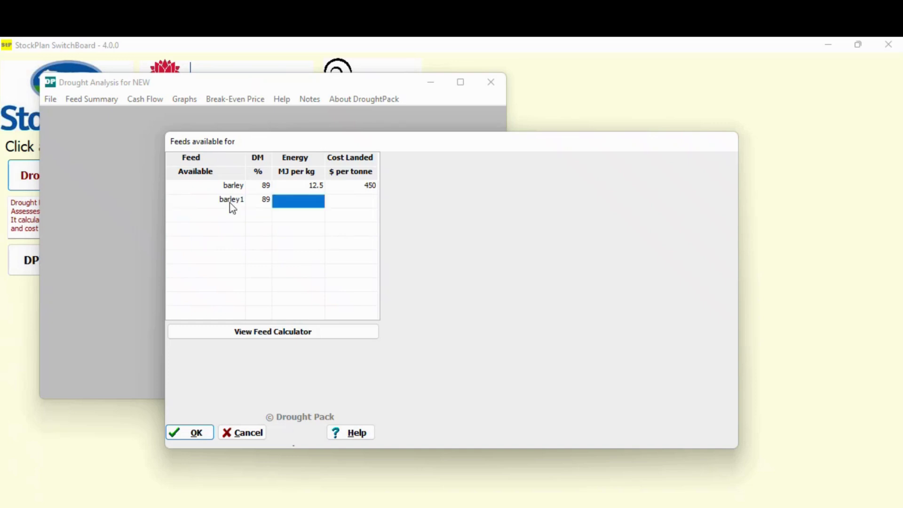
type("12.")
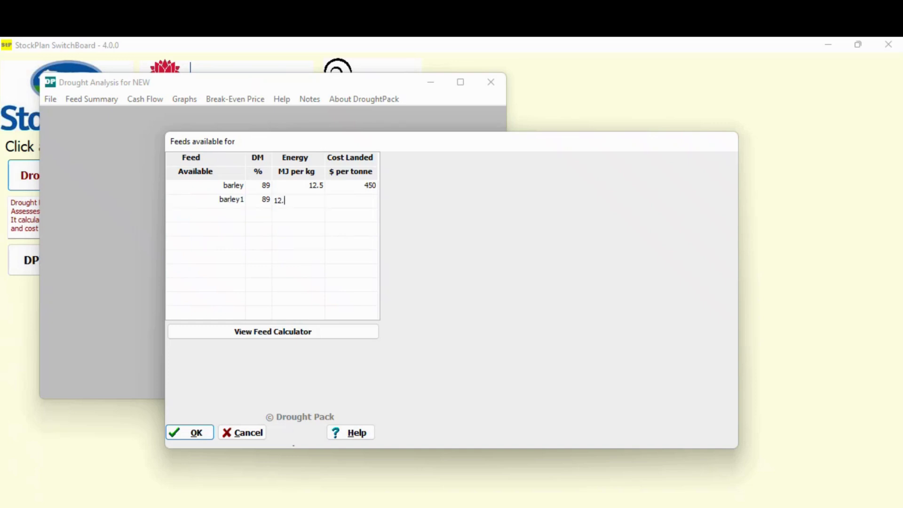
type("5")
key("Tab")
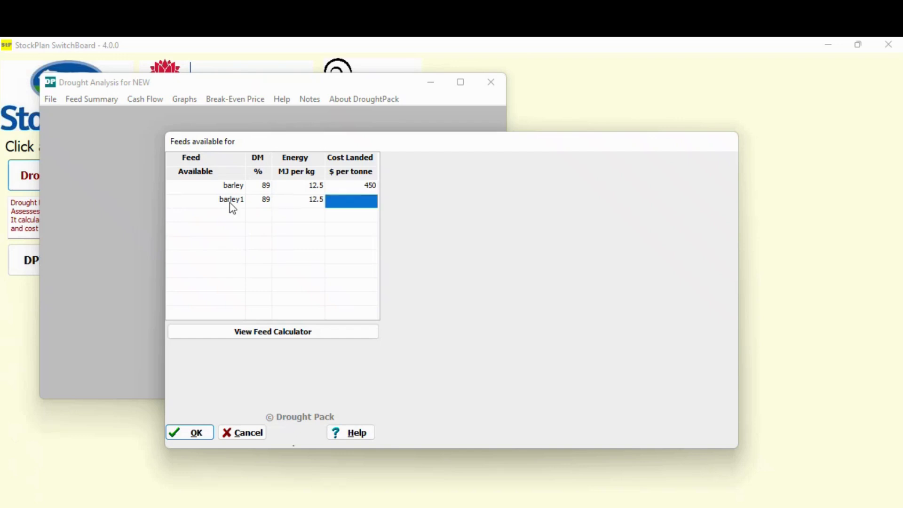
type("500")
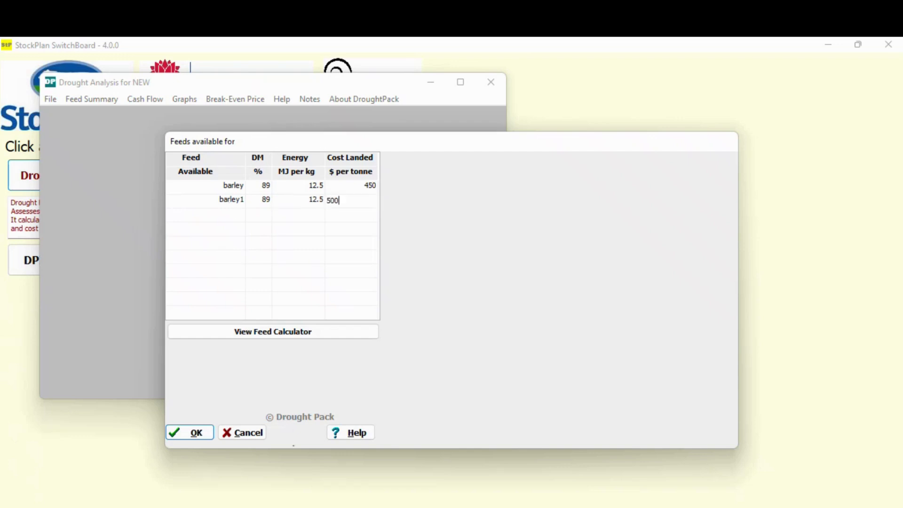
key("Tab")
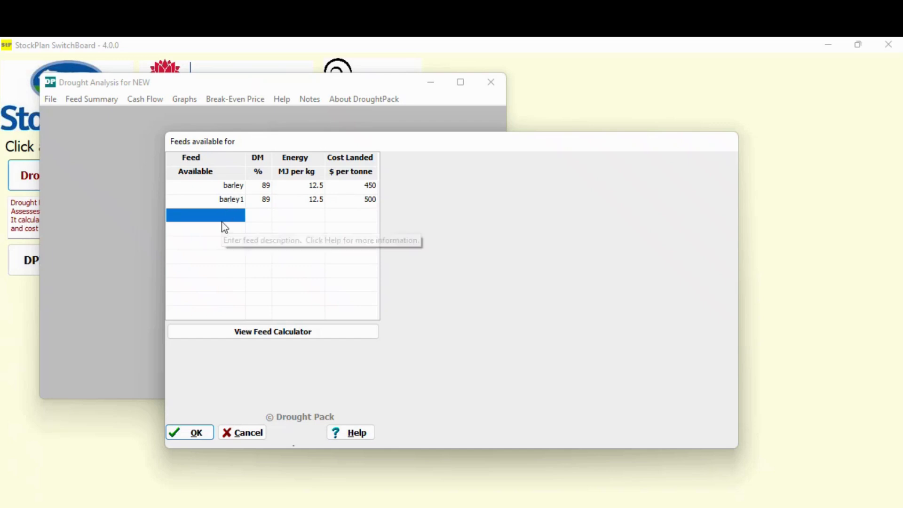
Step: Add pellets at 89% DM, 12 MJ/kg and $425 per tonne, then enter a lupin feed name
left_click(228, 215)
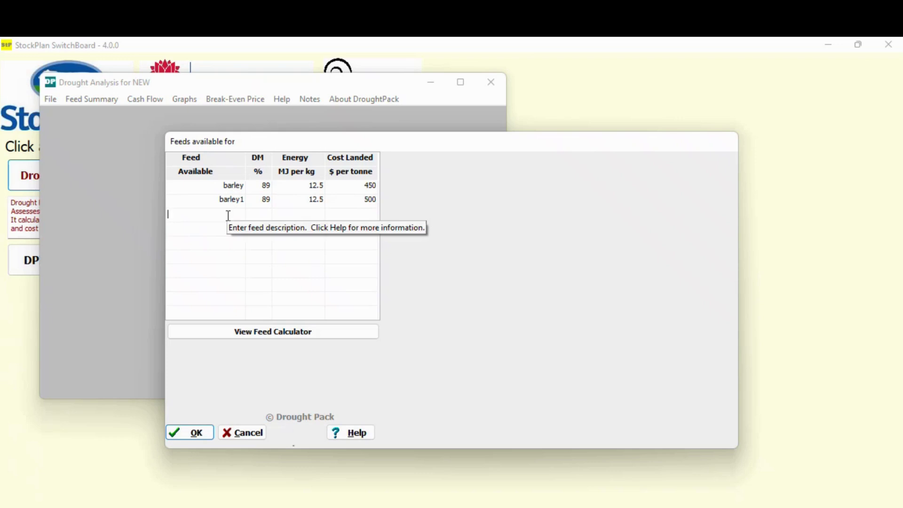
type("pellet")
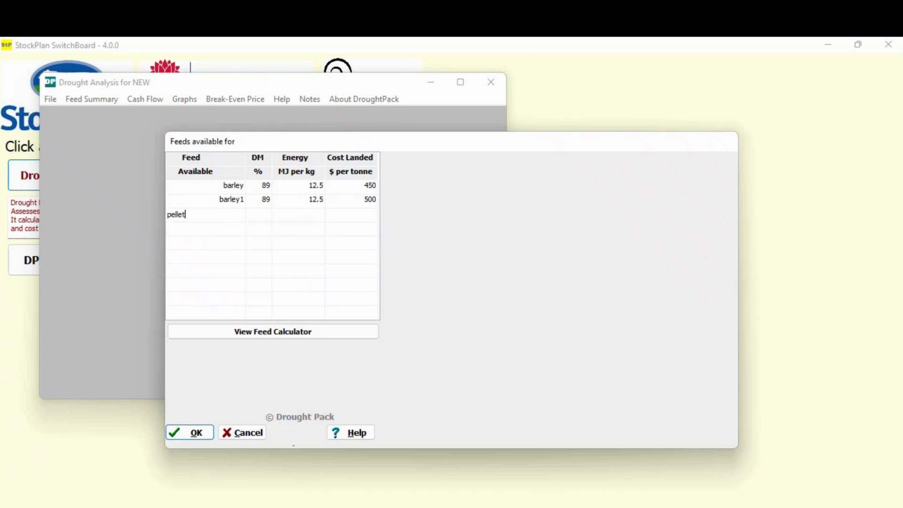
type("s")
key("Tab")
type("89")
key("Tab")
type("12")
key("Tab")
type("425")
key("Tab")
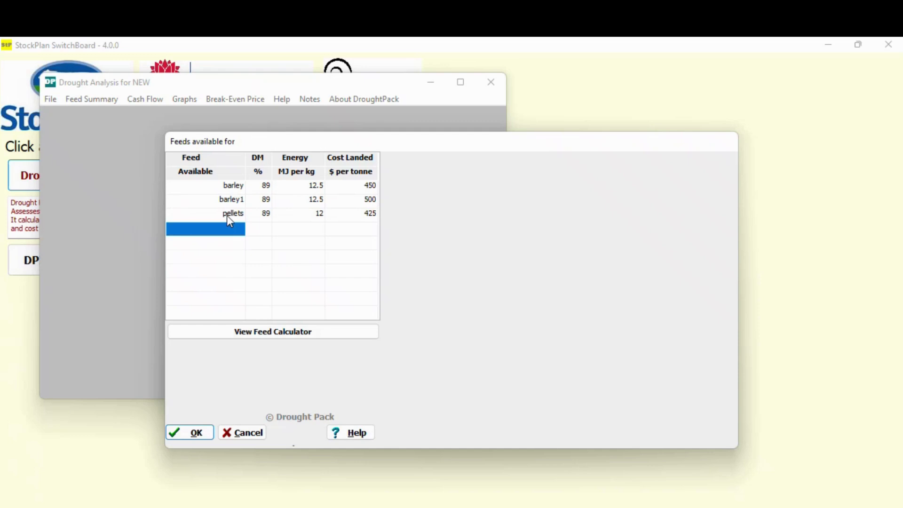
type("lupin")
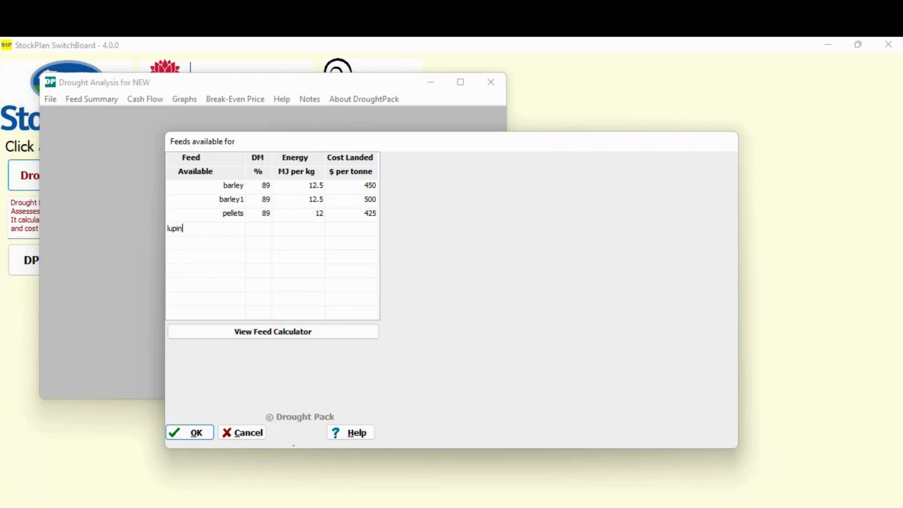
key("Tab")
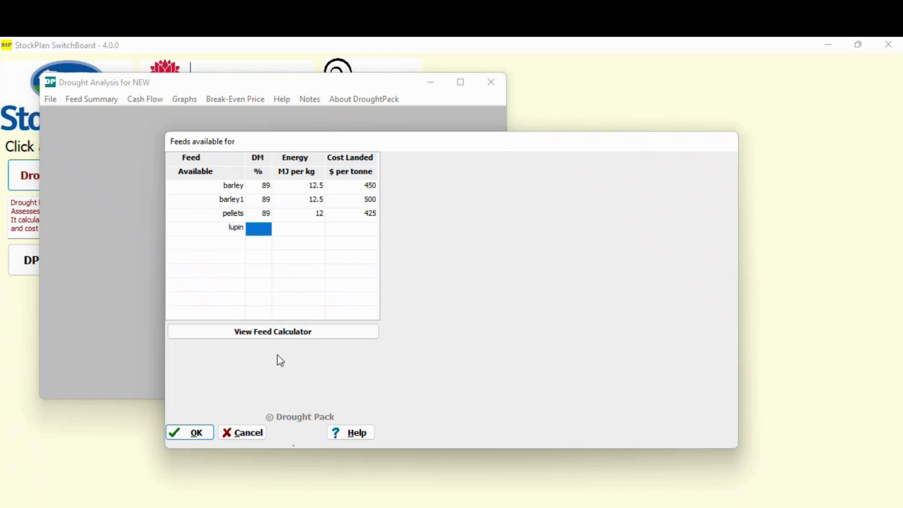
Step: In the feed calculator, set Feed 1 to Grains > Lupins at $600 per tonne and 100% of the mix
left_click(270, 332)
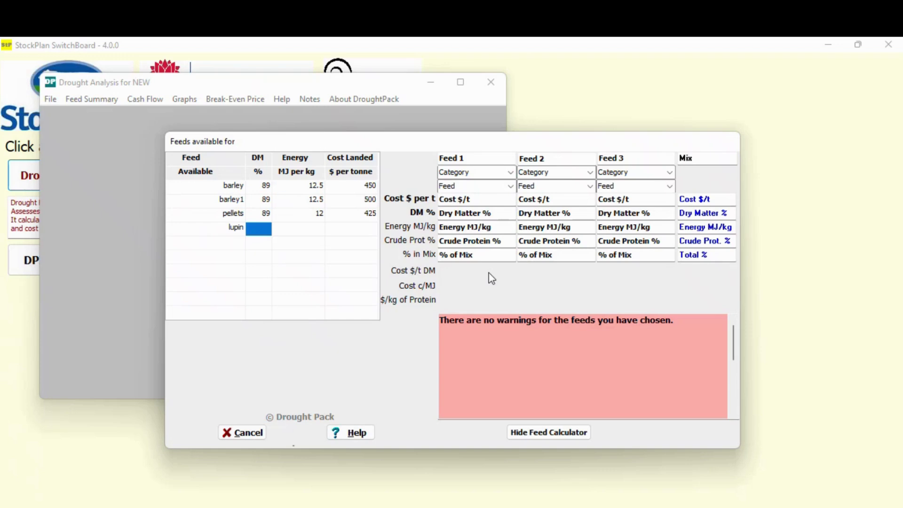
left_click(511, 173)
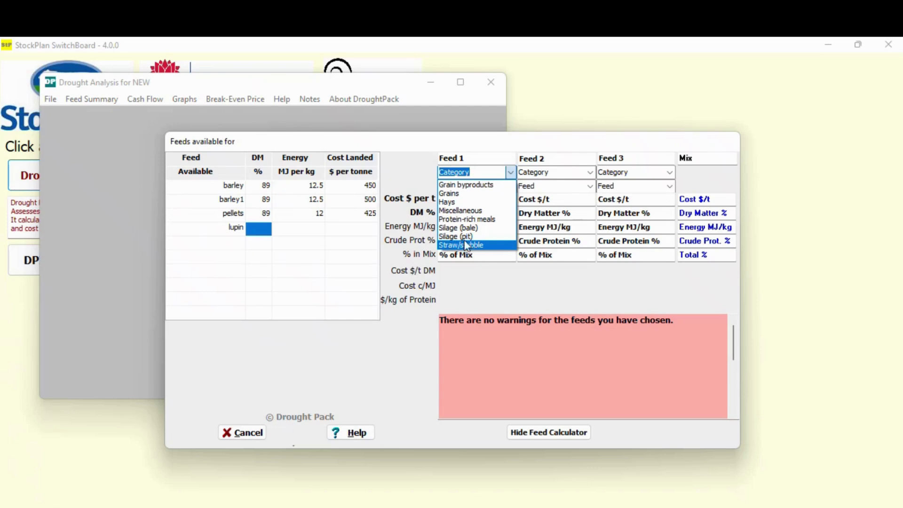
left_click(451, 194)
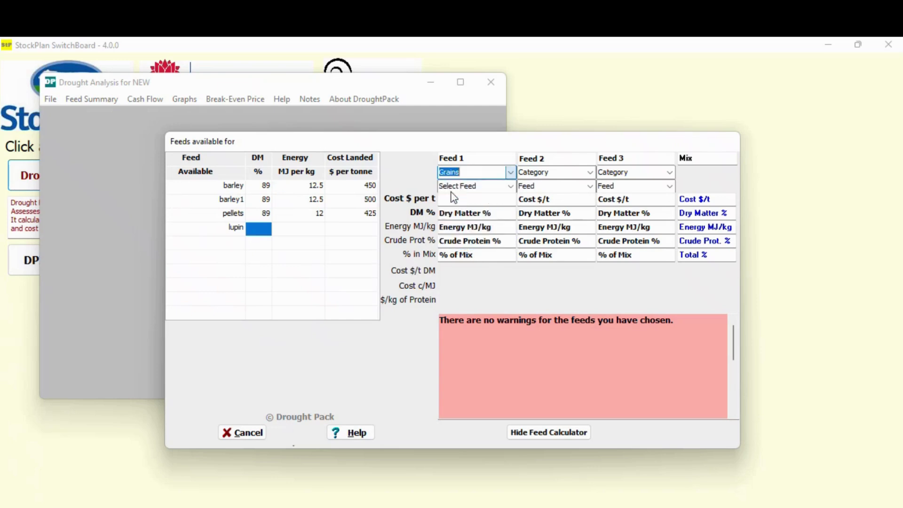
left_click(510, 189)
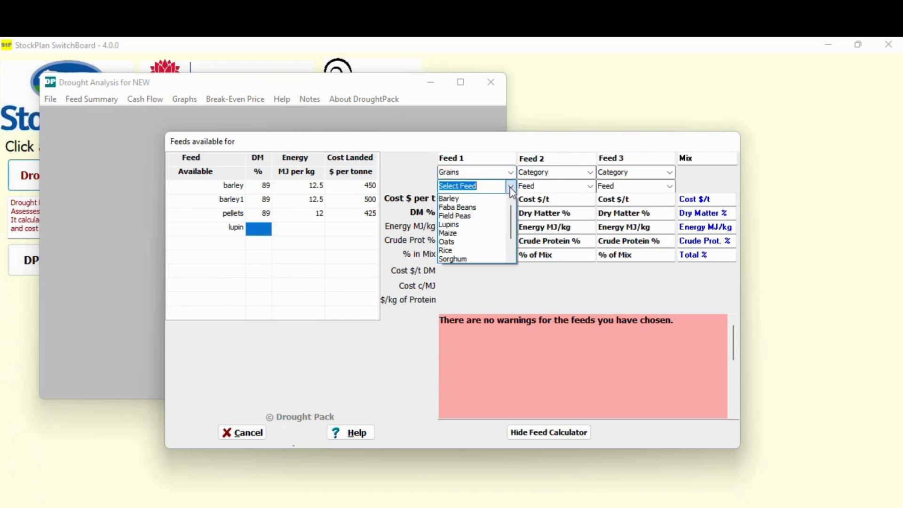
left_click(459, 226)
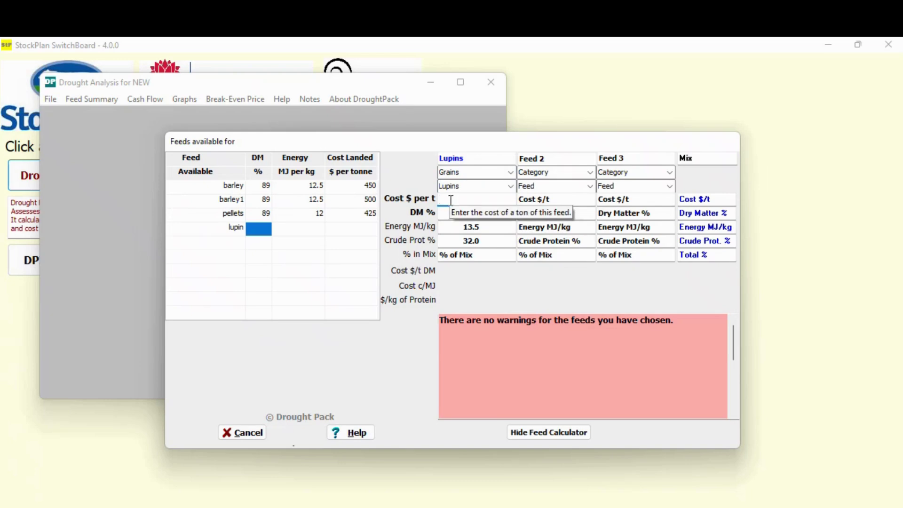
type("600")
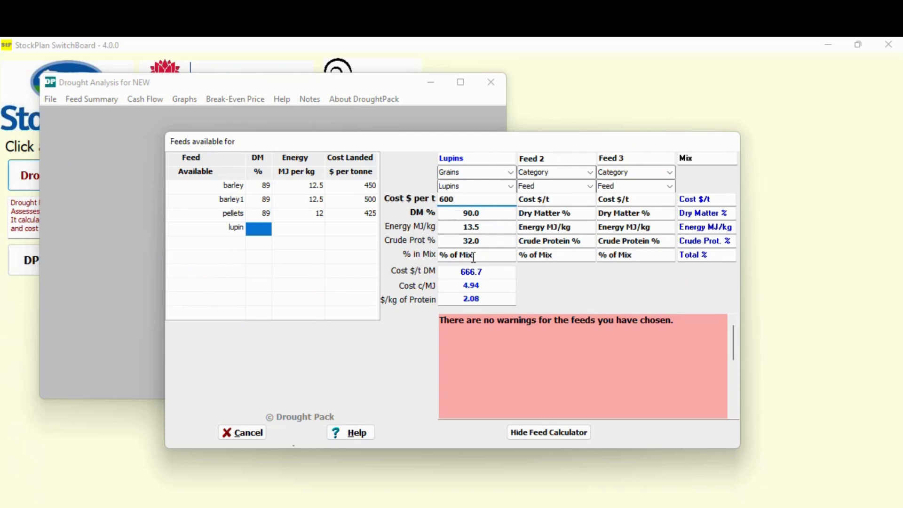
left_click(453, 256)
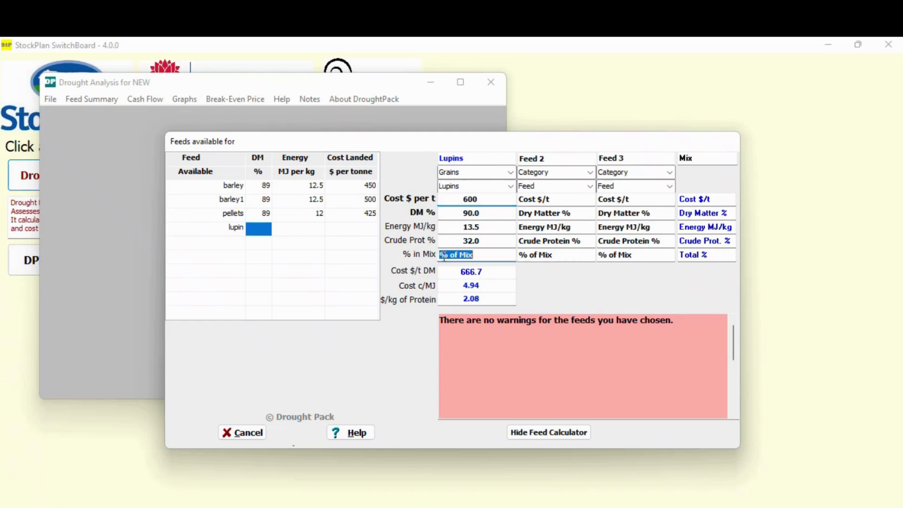
type("100")
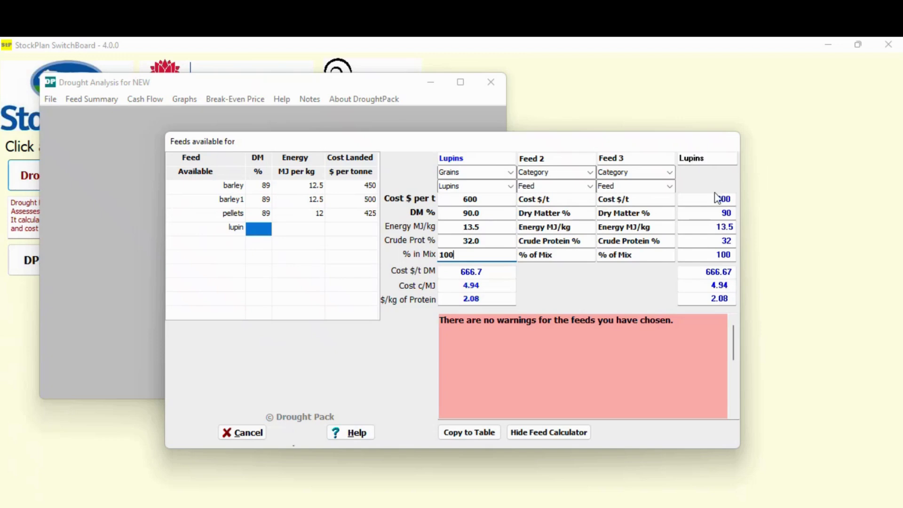
Step: Copy the calculated Lupins feed (90% DM, 13.5 MJ/kg, $600/t) into the feeds table
left_click(466, 435)
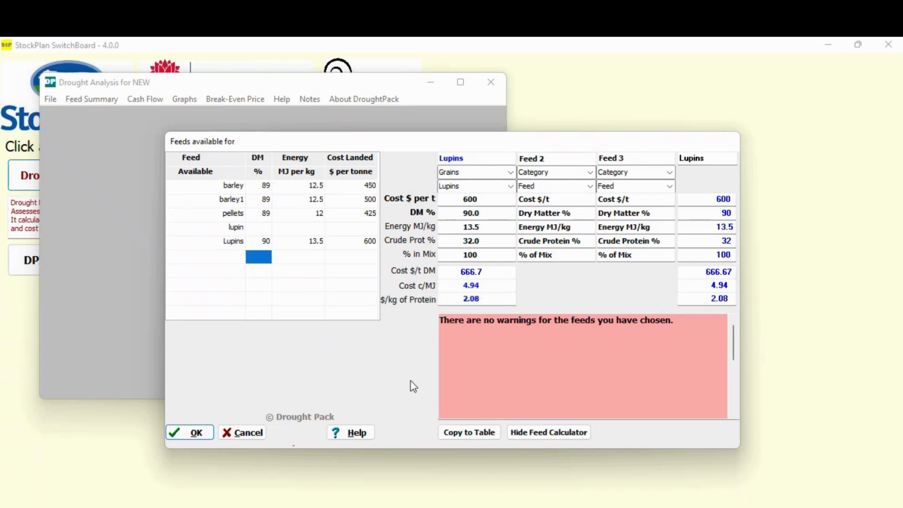
Step: Hide the feed calculator, accept the feeds list and dismiss the lupin cost and dry matter warnings
left_click(548, 433)
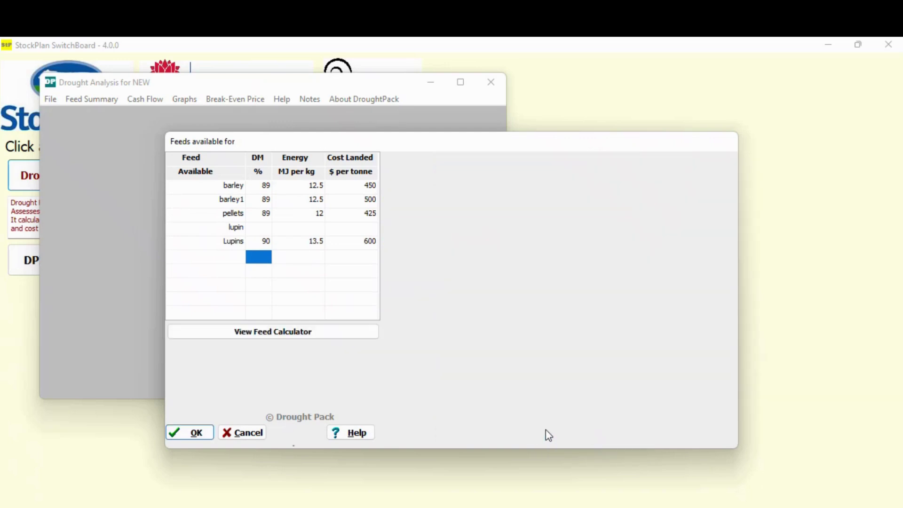
left_click(196, 435)
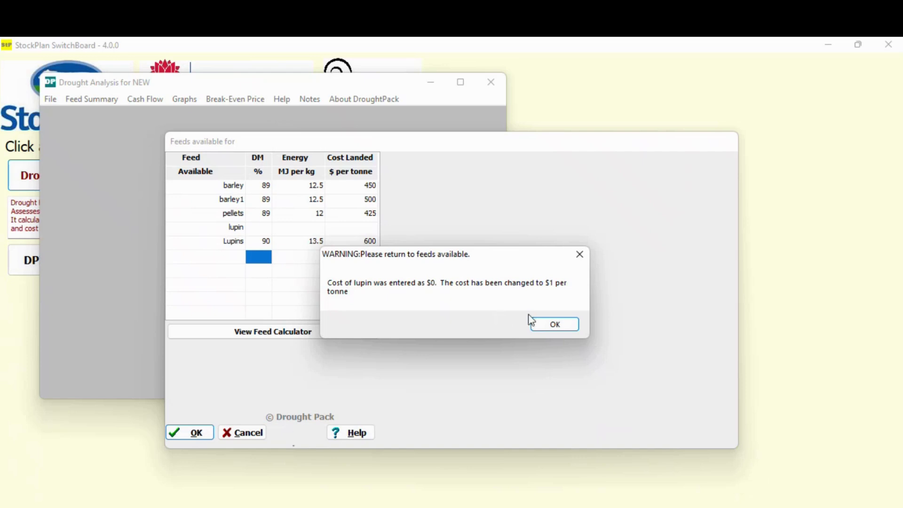
left_click(552, 326)
left_click(554, 329)
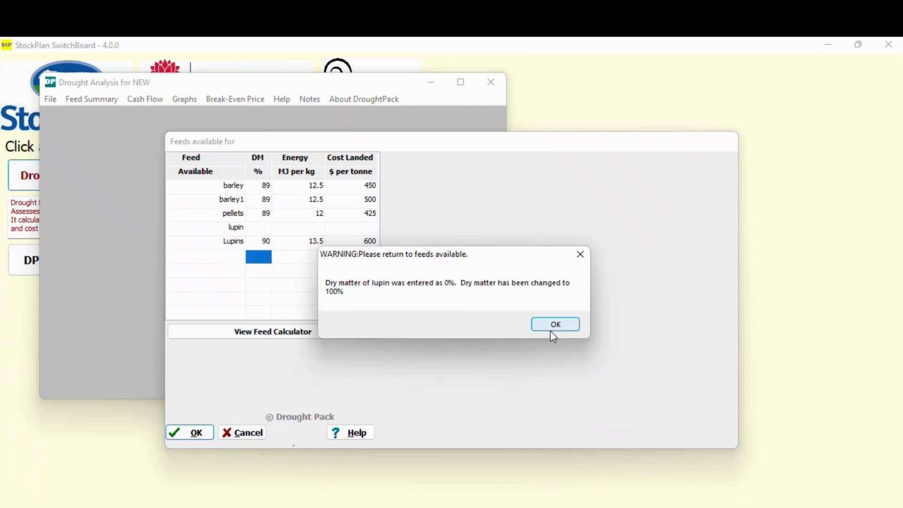
left_click(554, 331)
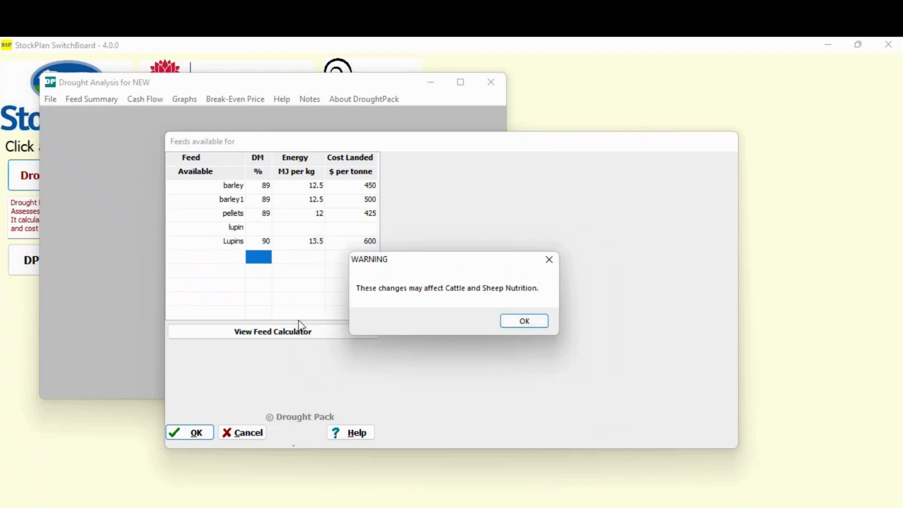
left_click(524, 322)
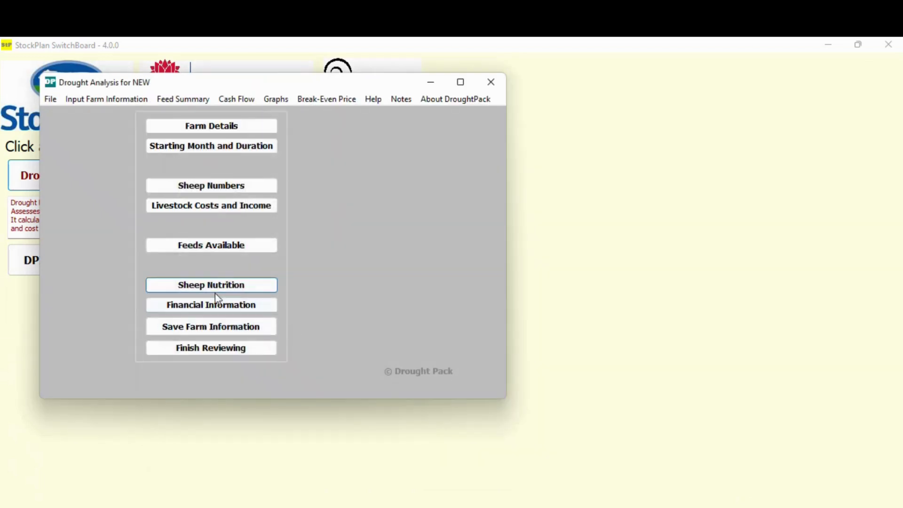
left_click(236, 246)
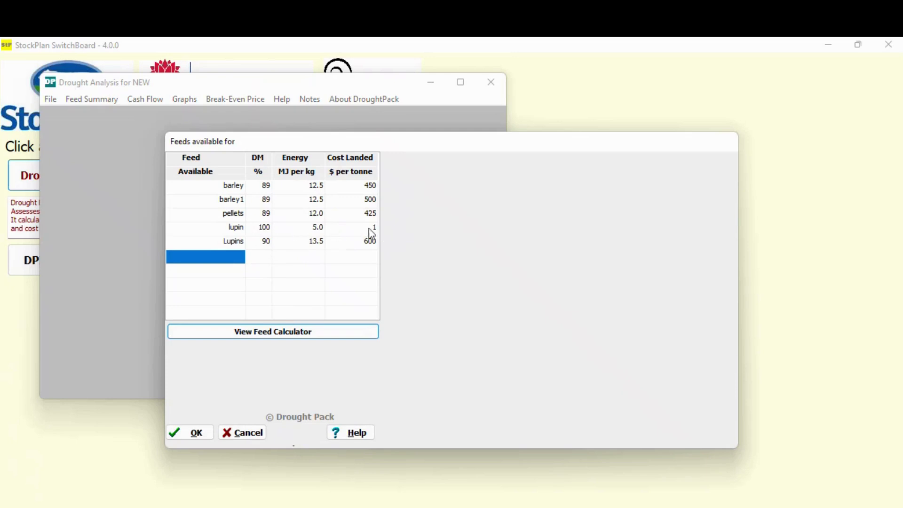
left_click(316, 231)
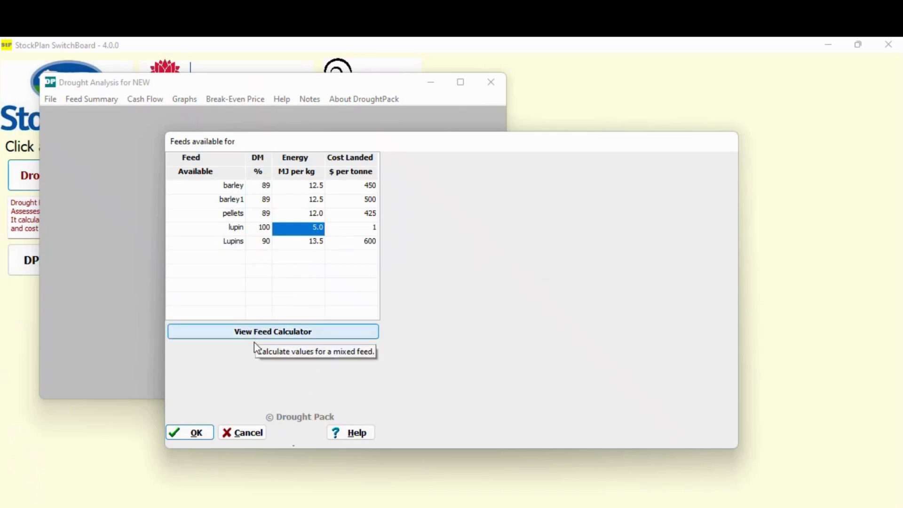
left_click(202, 433)
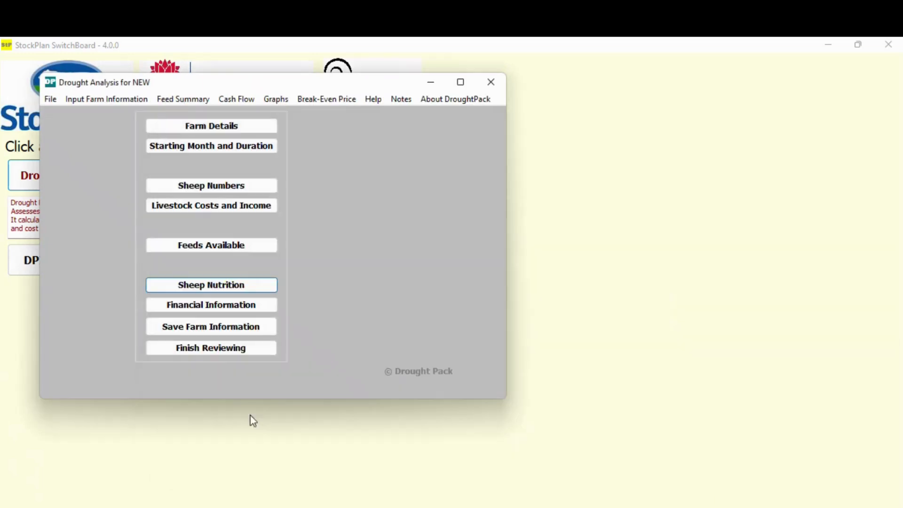
Step: In Sheep Nutrition, give November dry ewes 55 kg weight, 0 g/day gain and 100% supplement
left_click(210, 287)
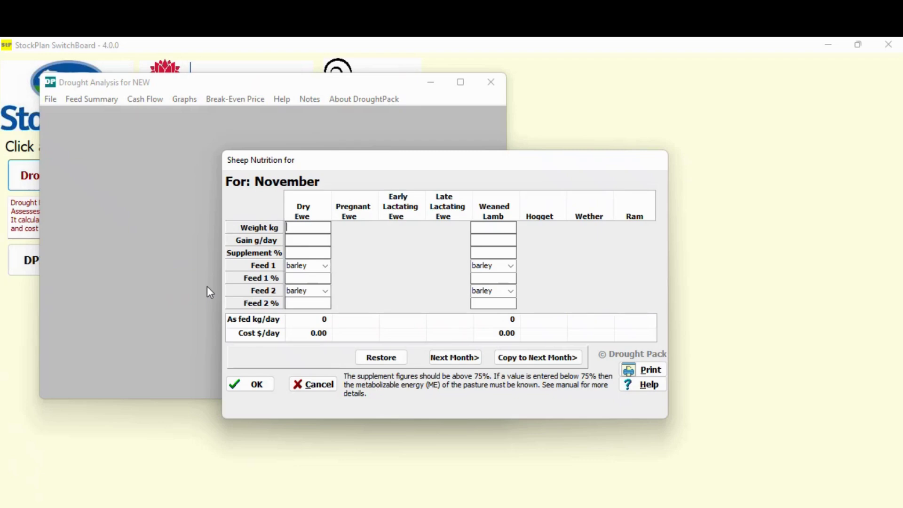
mouse_move(280, 229)
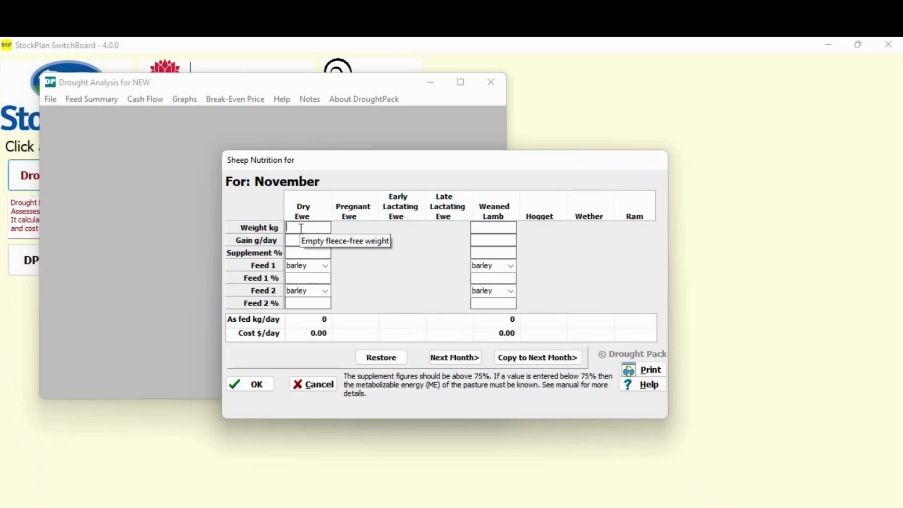
type("55")
type("0")
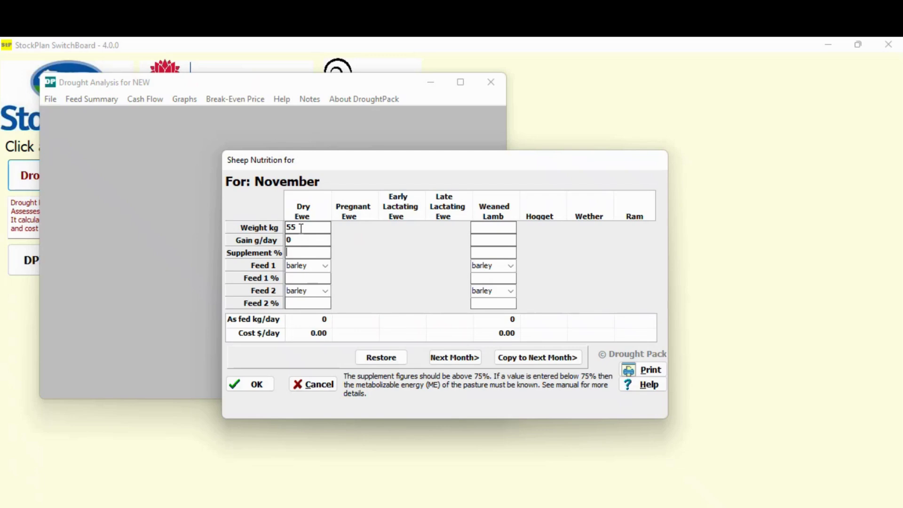
type("100")
Step: Keep barley as the dry ewes' Feed 1 at 100%, leaving Feed 2 at 0%
left_click(326, 265)
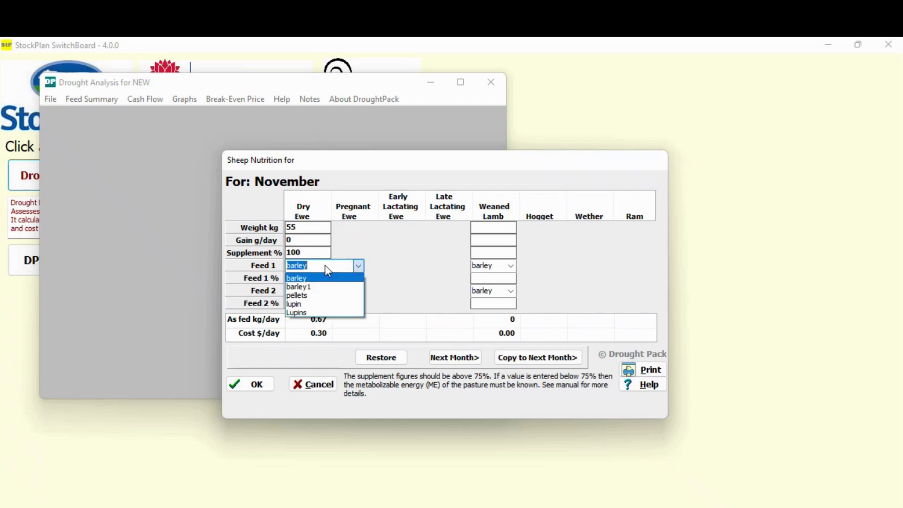
left_click(299, 278)
left_click(297, 280)
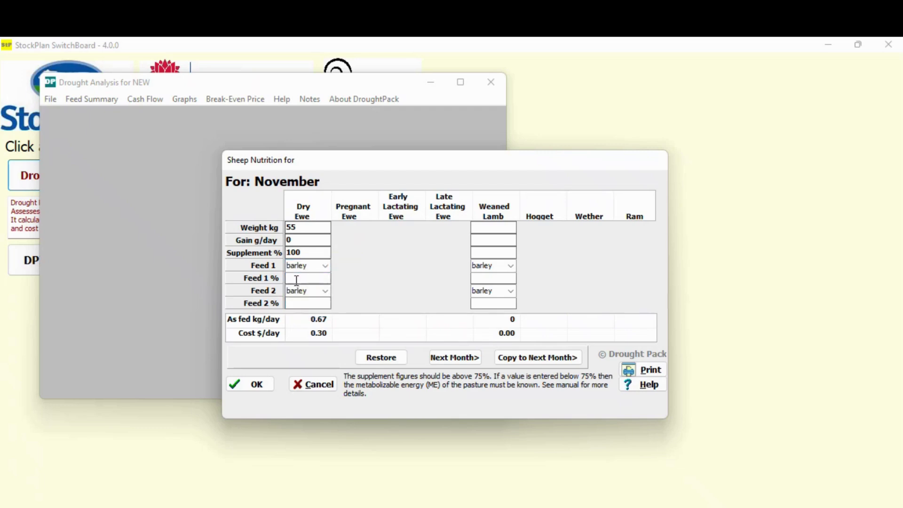
type("100")
key("Tab")
key("Tab")
Step: Enter weaned lamb weight 20 kg and daily gain 60 g/day
left_click(490, 228)
type("20")
key("Tab")
type("60")
key("Tab")
type("100")
Step: Feed the weaned lambs 80% barley as Feed 1, with Lupins as Feed 2
left_click(510, 268)
left_click(485, 278)
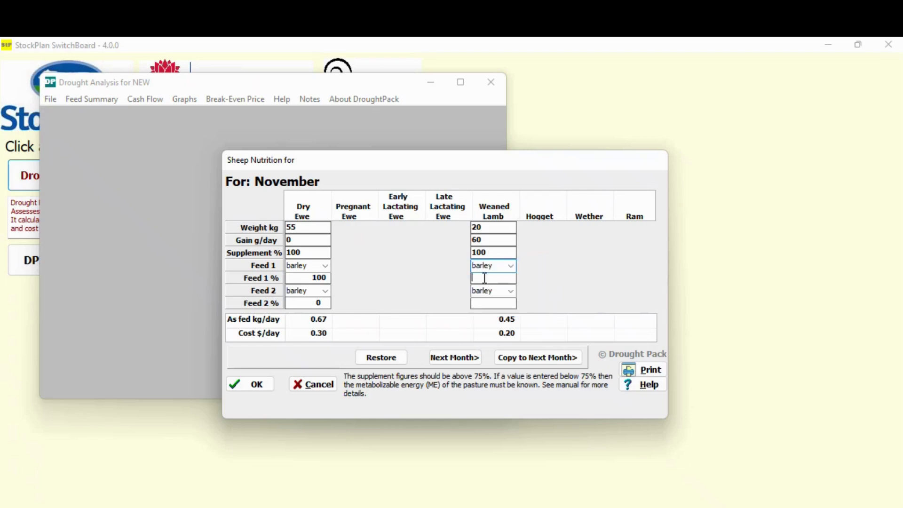
left_click(486, 278)
type("80")
left_click(516, 292)
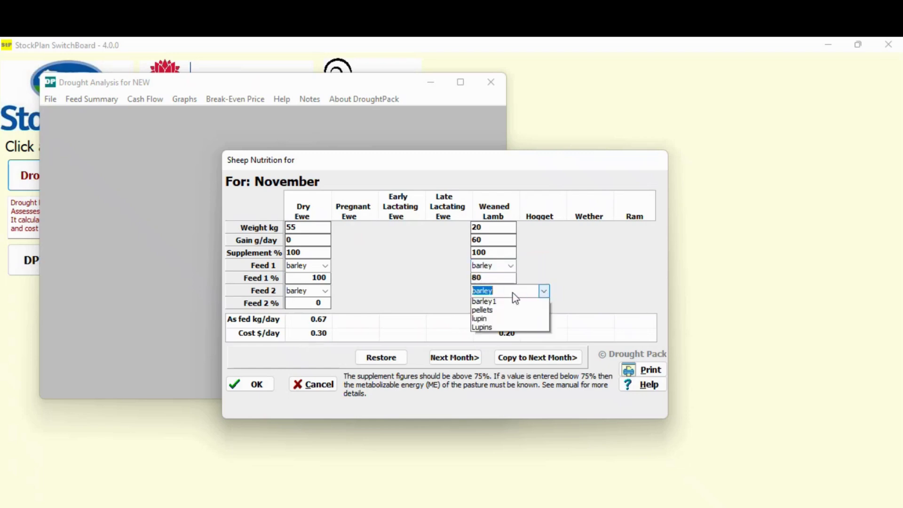
left_click(485, 338)
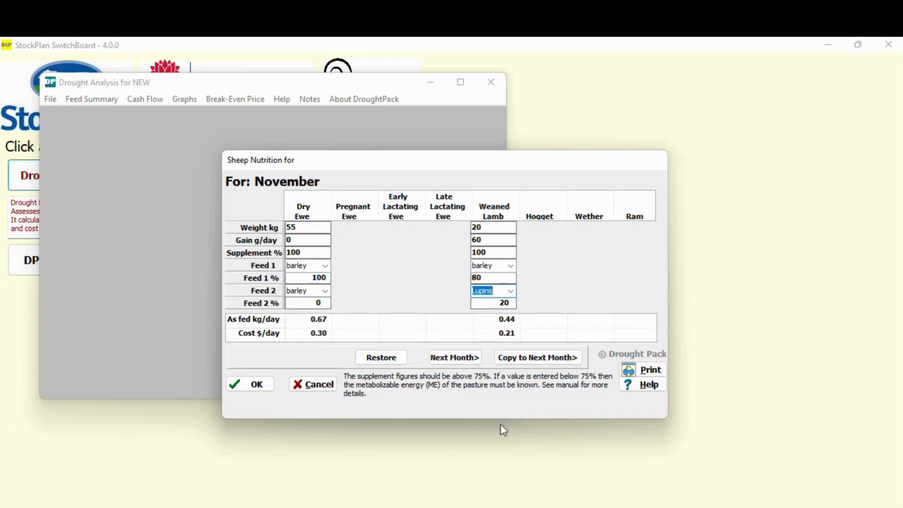
Step: Copy the November ration forward into December, January and February
left_click(529, 361)
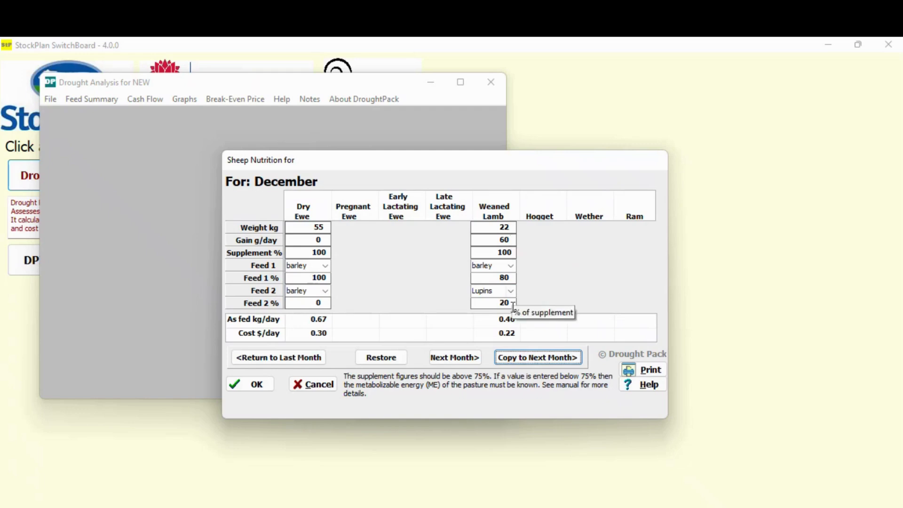
left_click(519, 360)
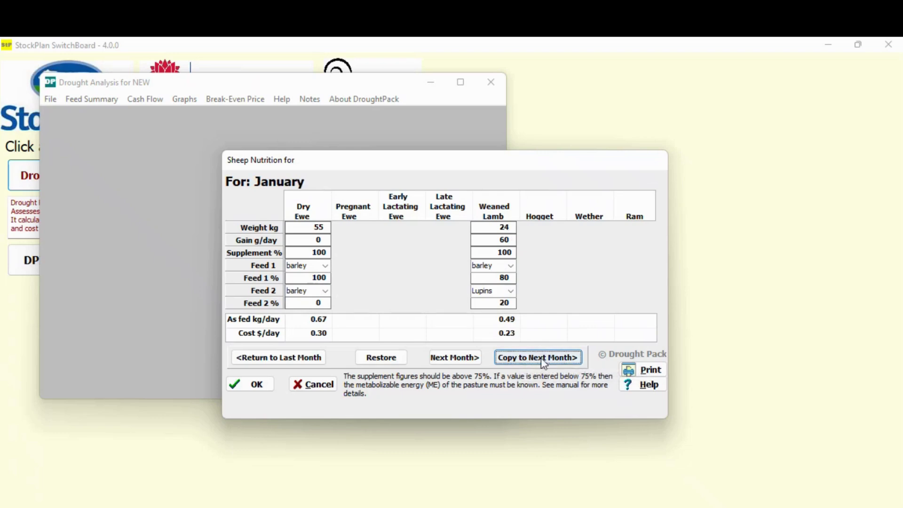
left_click(537, 360)
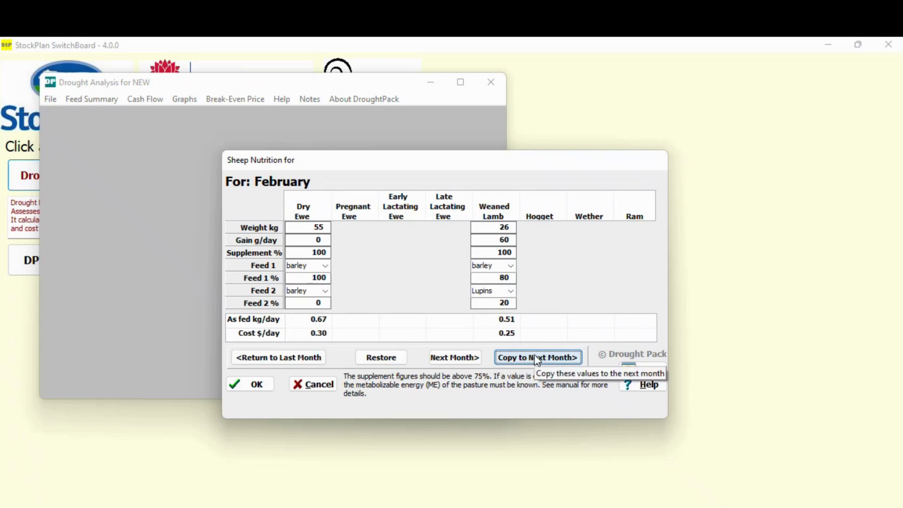
Step: Switch February's Feed 1 to barley1 for dry ewes ($0.33/day) and weaned lambs ($0.27/day)
left_click(326, 267)
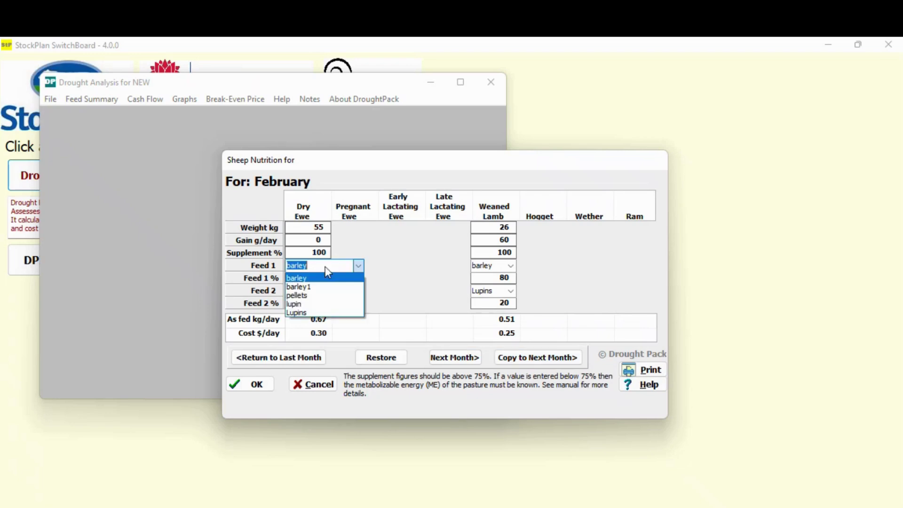
left_click(309, 288)
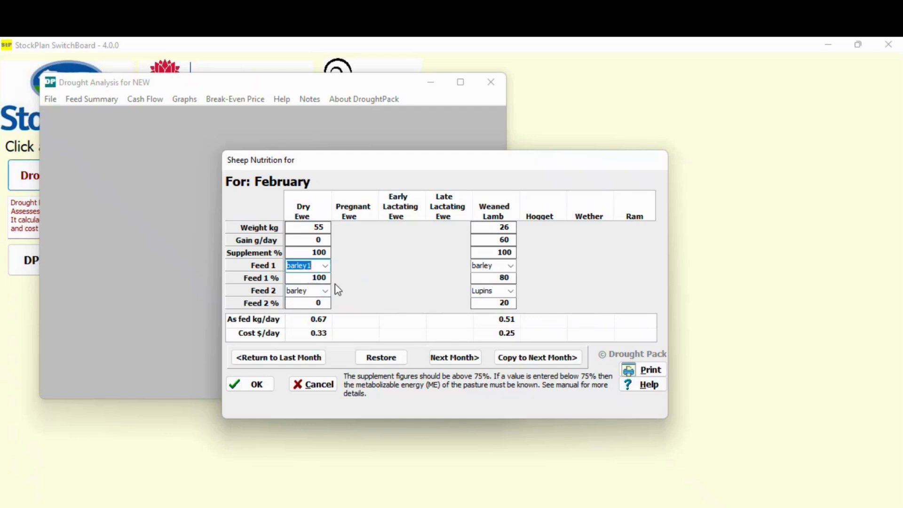
key("Tab")
key("Tab")
key("Tab")
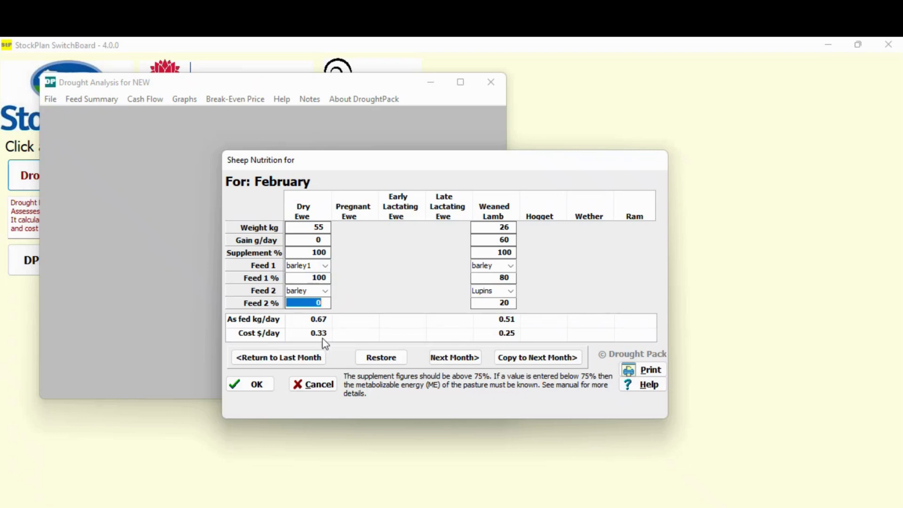
left_click(512, 267)
left_click(498, 286)
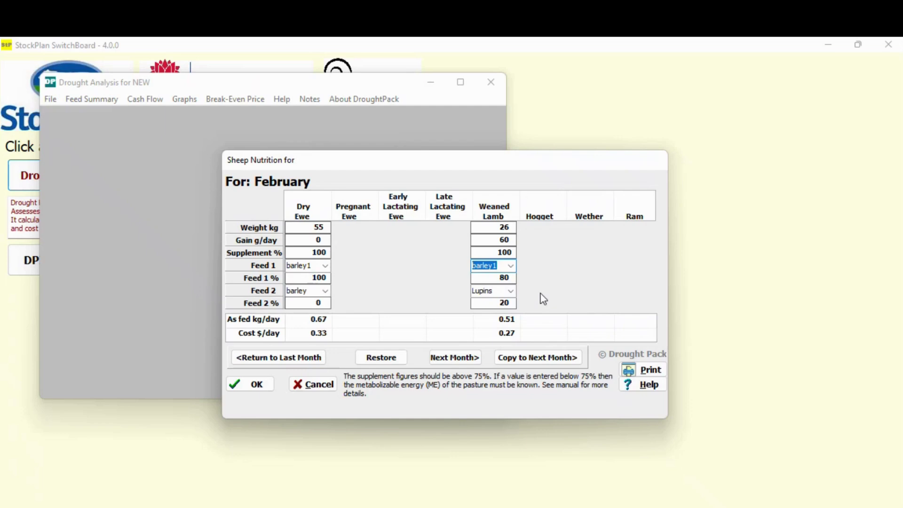
key("Tab")
key("Tab")
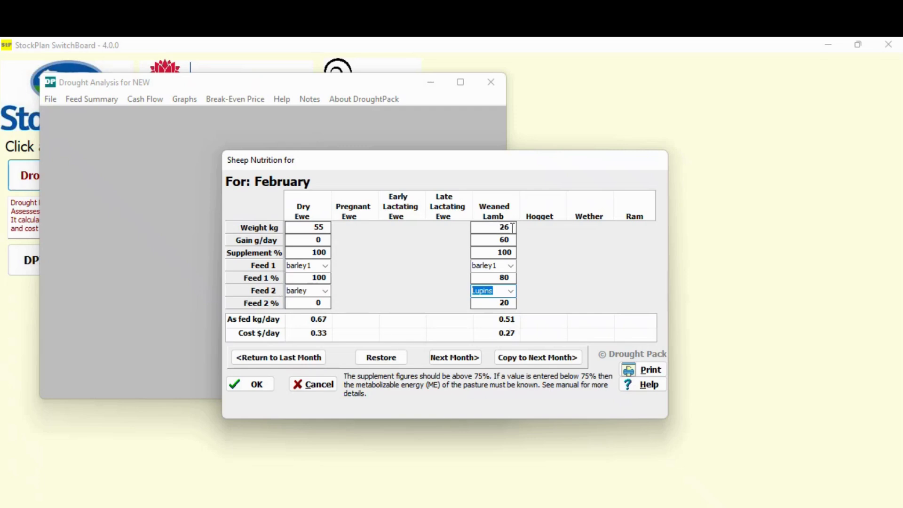
Step: Copy the barley1 ration into March and April, then close the Sheep Nutrition dialog
left_click(538, 359)
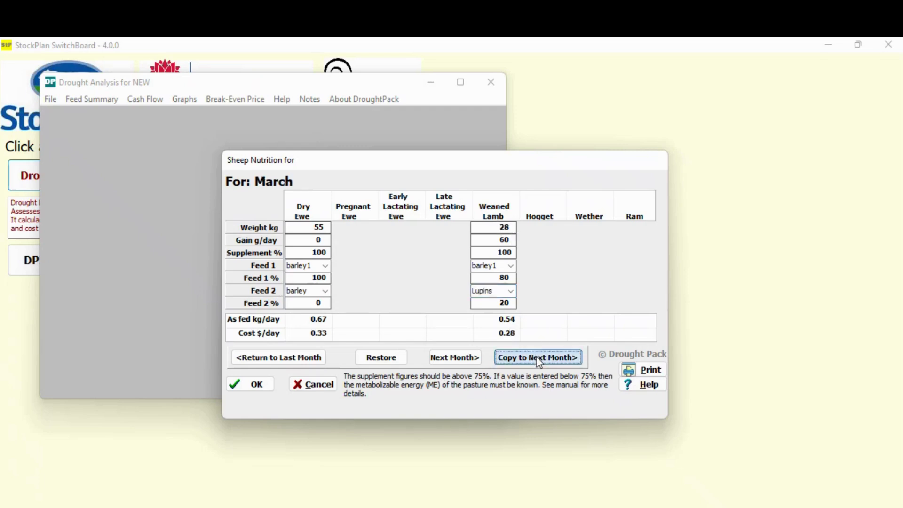
left_click(539, 359)
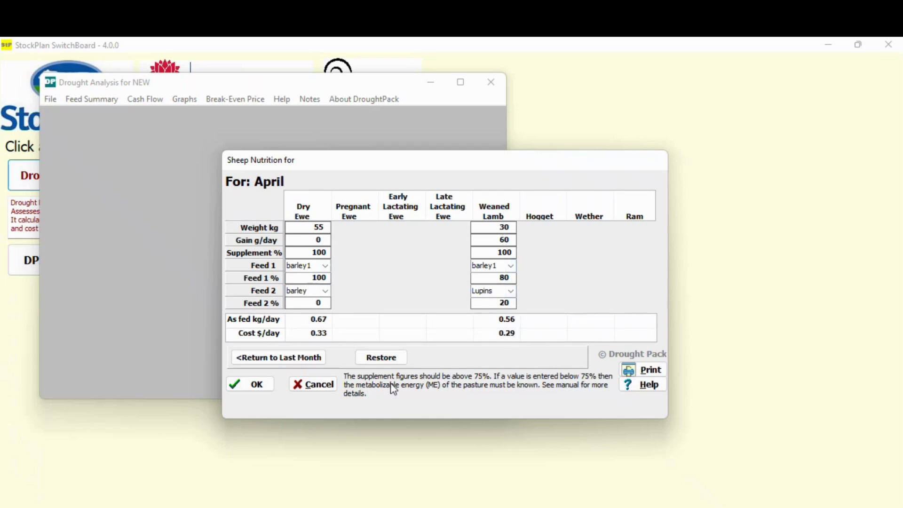
left_click(249, 385)
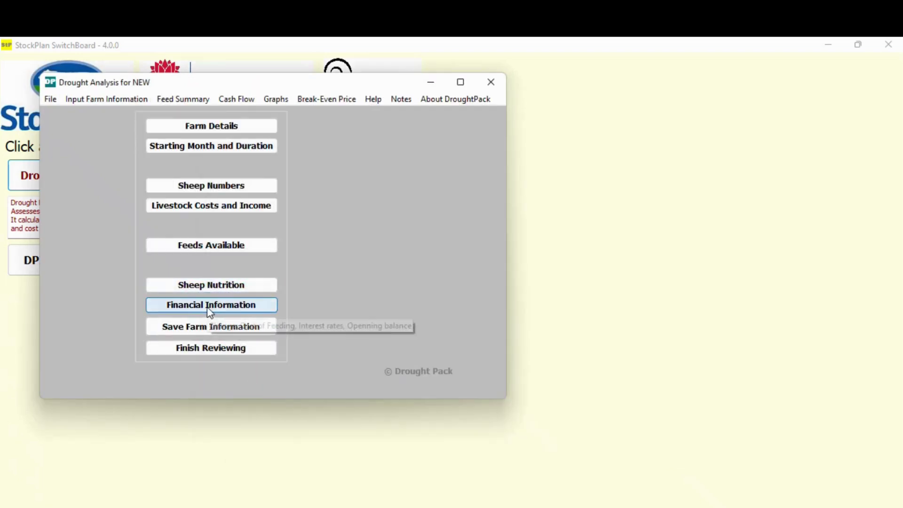
Step: Enter $30/tonne feed cost, 8% borrowing interest and 3% investment interest in Financial Information
left_click(210, 307)
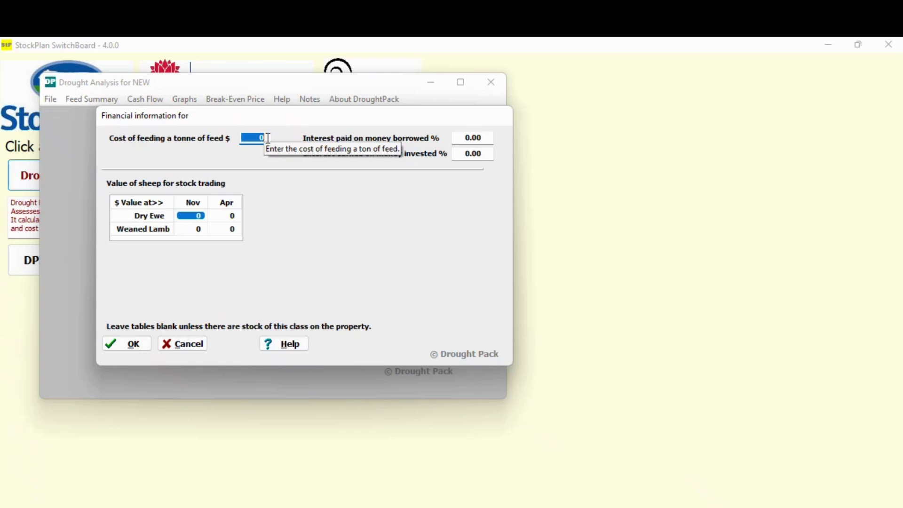
type("30")
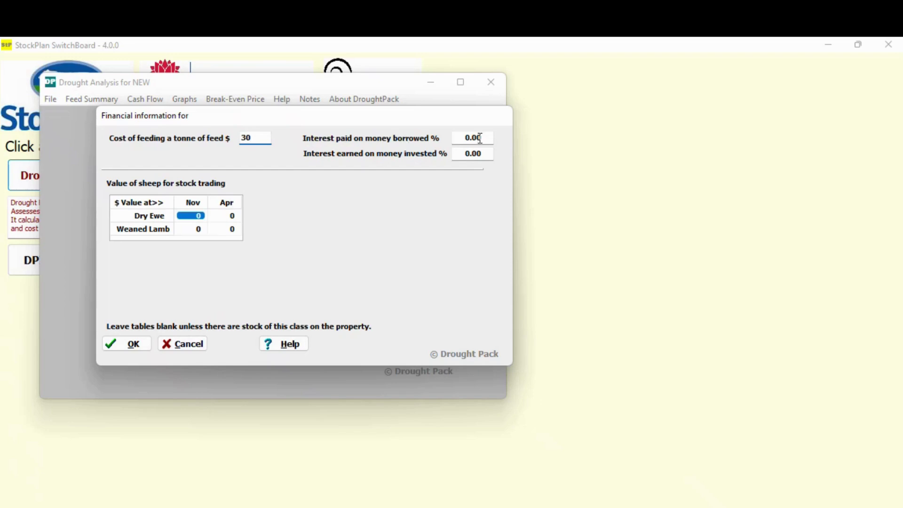
left_click_drag(484, 138, 465, 139)
type("8")
left_click_drag(487, 154, 452, 155)
type("3")
left_click(135, 346)
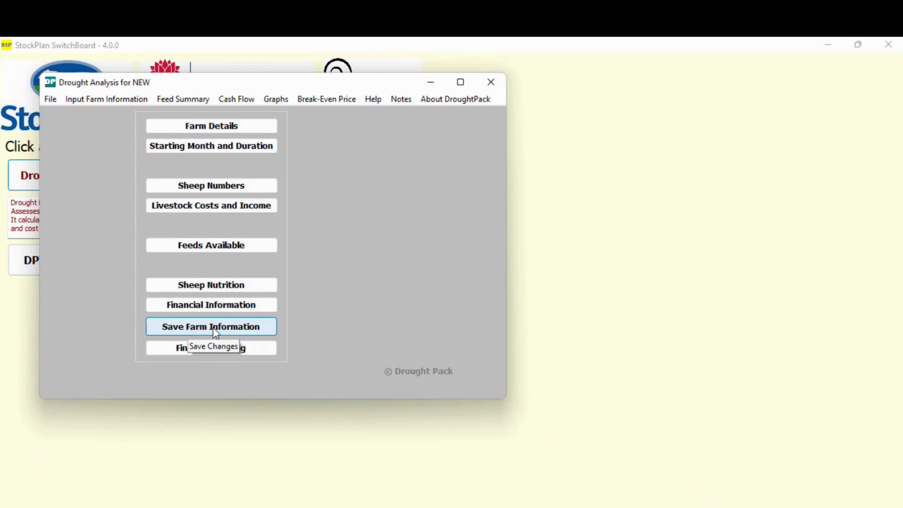
left_click(225, 332)
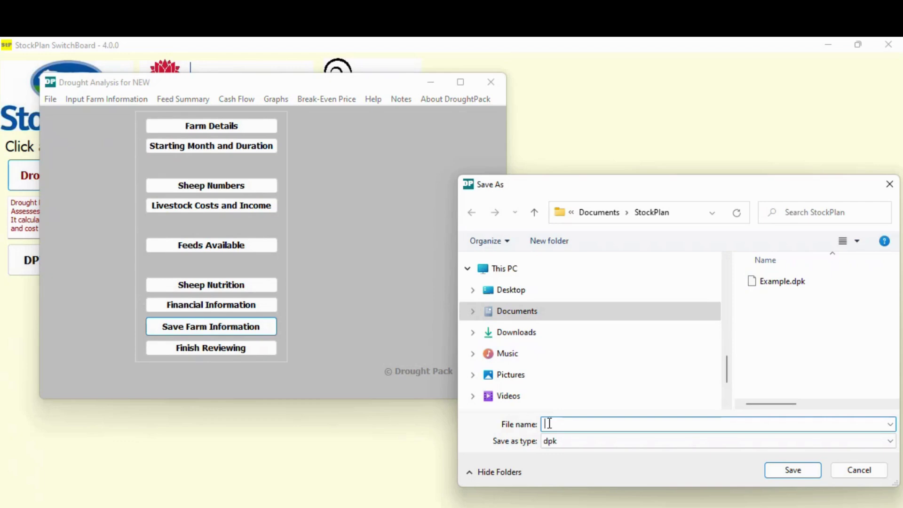
type("test")
left_click(889, 186)
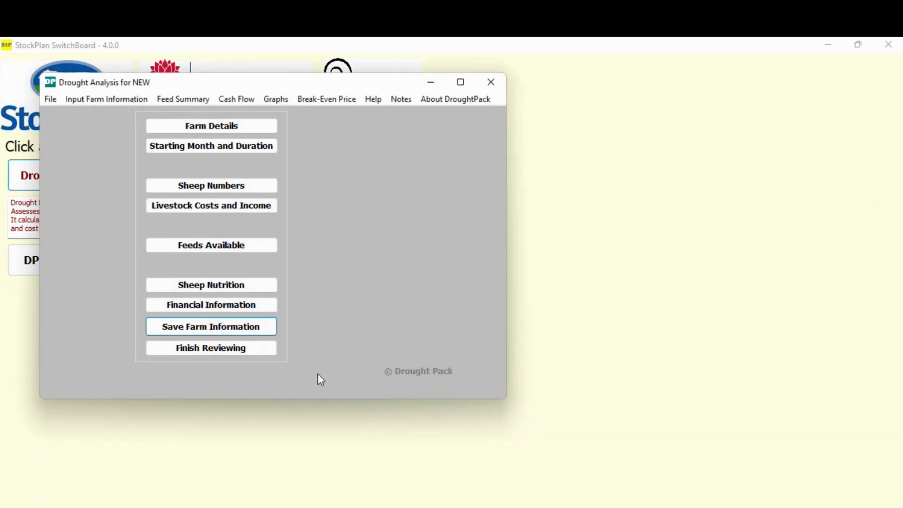
Step: Open the Feed Summary showing 171.3 t DM of sheep feed costing $98,379
left_click(185, 100)
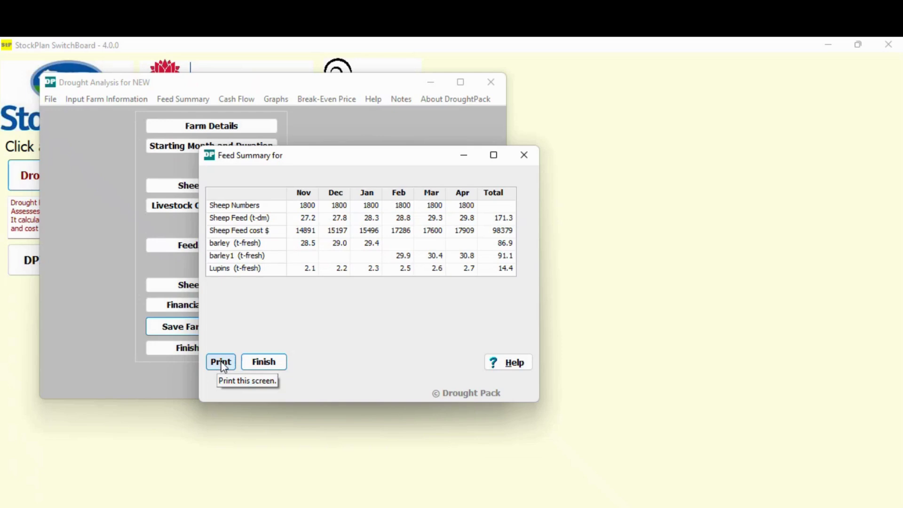
Step: Close the Feed Summary and Sheep Nutrition windows, then reopen the Feed Summary
left_click(264, 361)
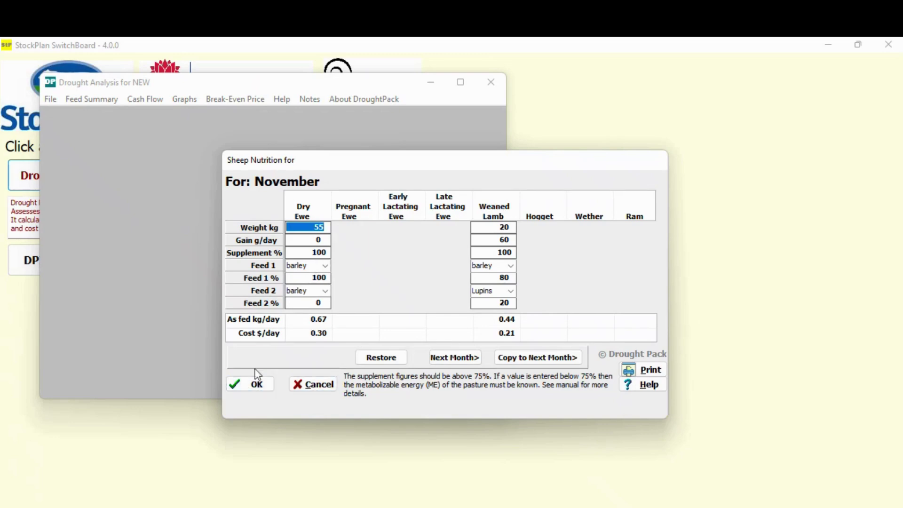
left_click(258, 385)
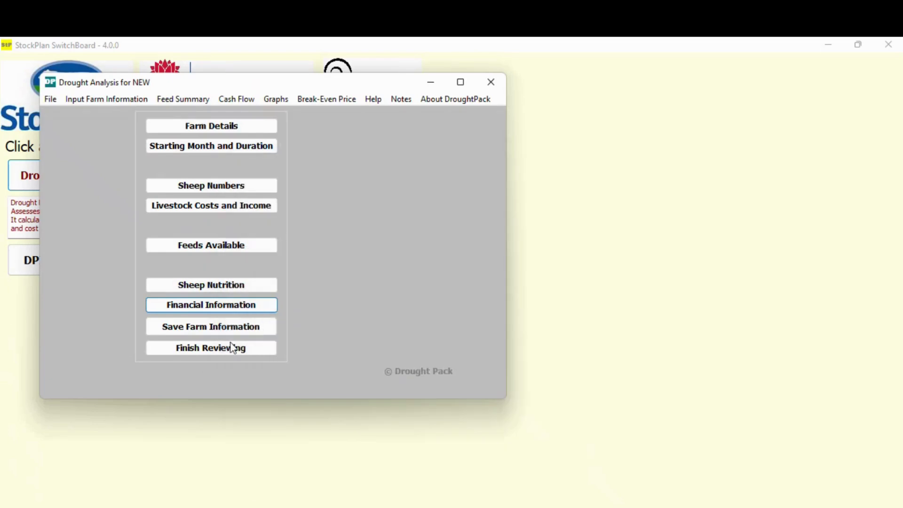
left_click(165, 99)
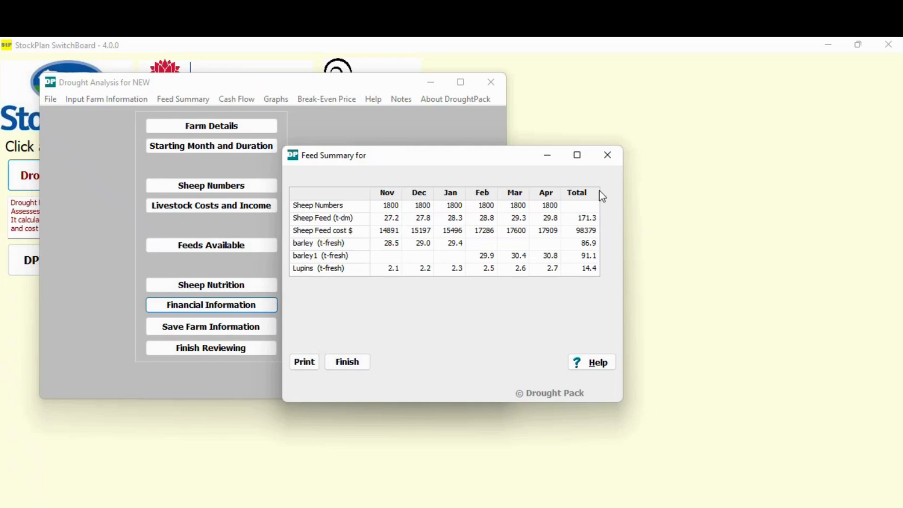
Step: Close the Feed Summary and give Dry Ewes a $35 November value in Break-Even Price
left_click(348, 363)
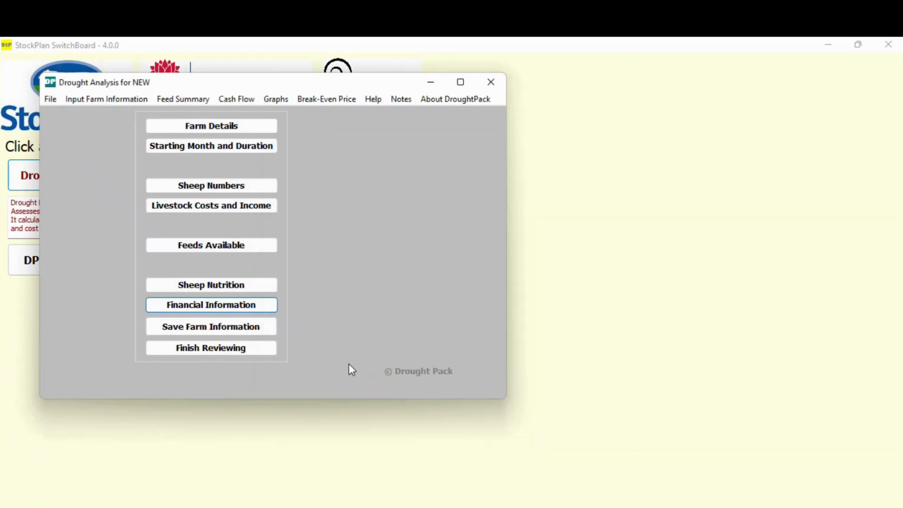
left_click(333, 100)
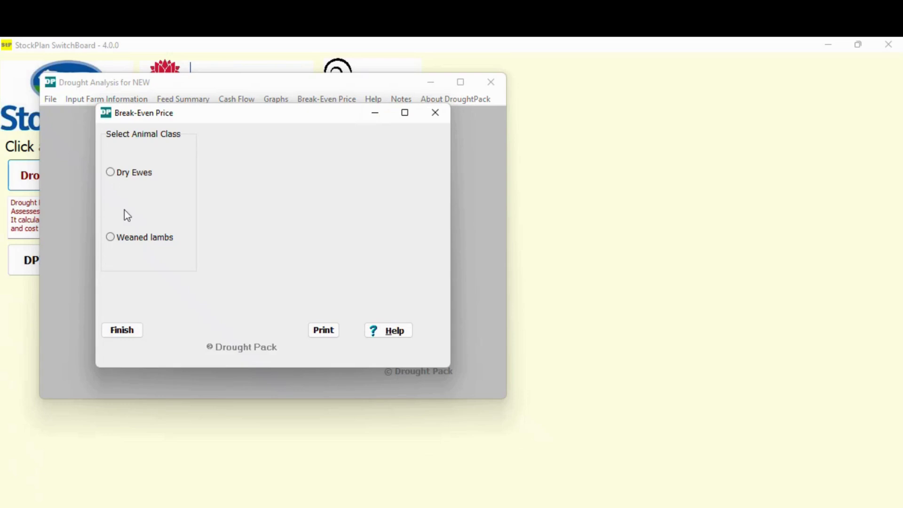
left_click(110, 172)
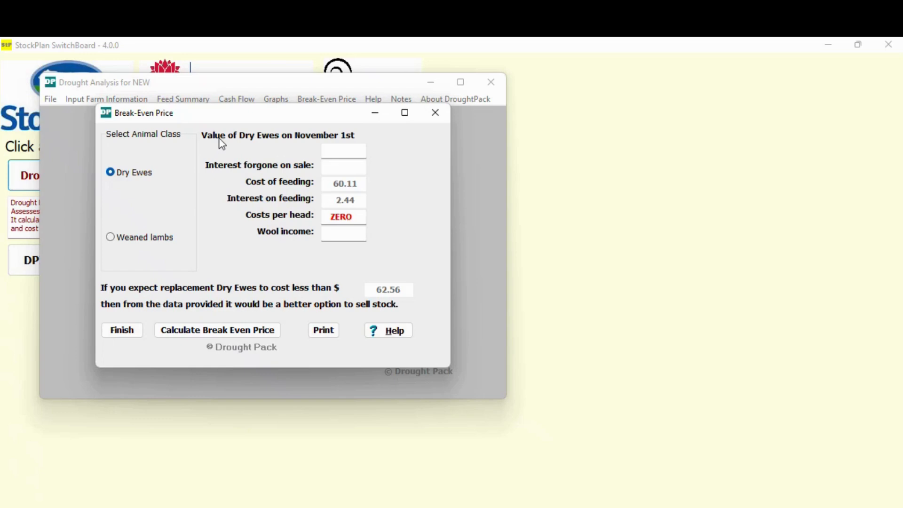
left_click(331, 150)
type("35")
key("Tab")
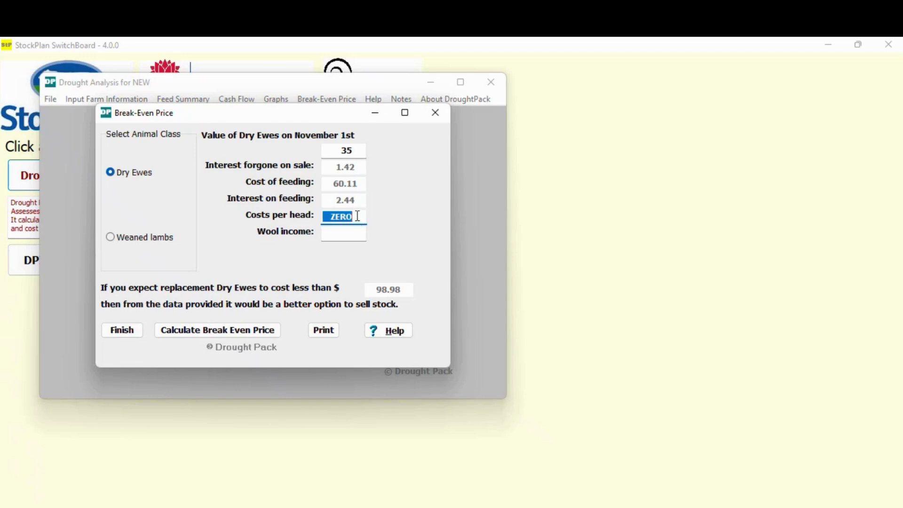
Step: Enter $4.00 costs per head and $25.00 wool income, recalculating the dry ewe break-even to $77.98
type("4")
key("Tab")
type("25")
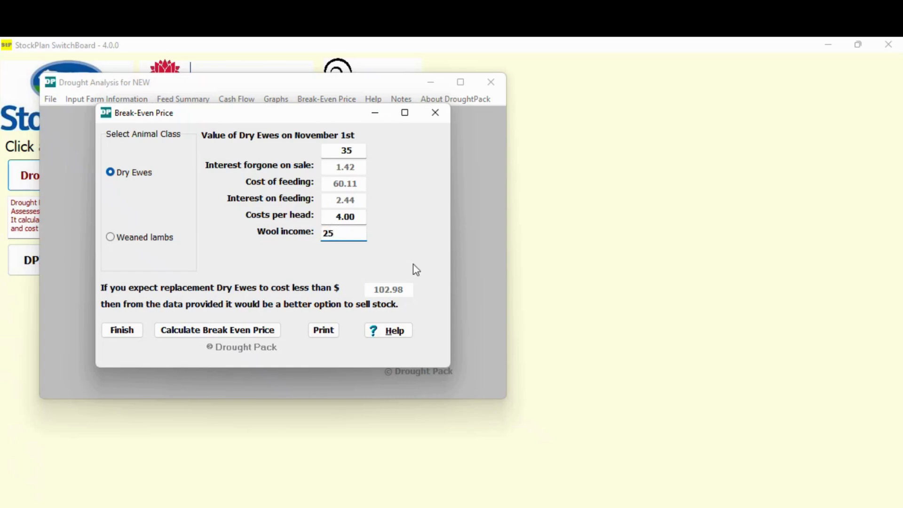
left_click(248, 333)
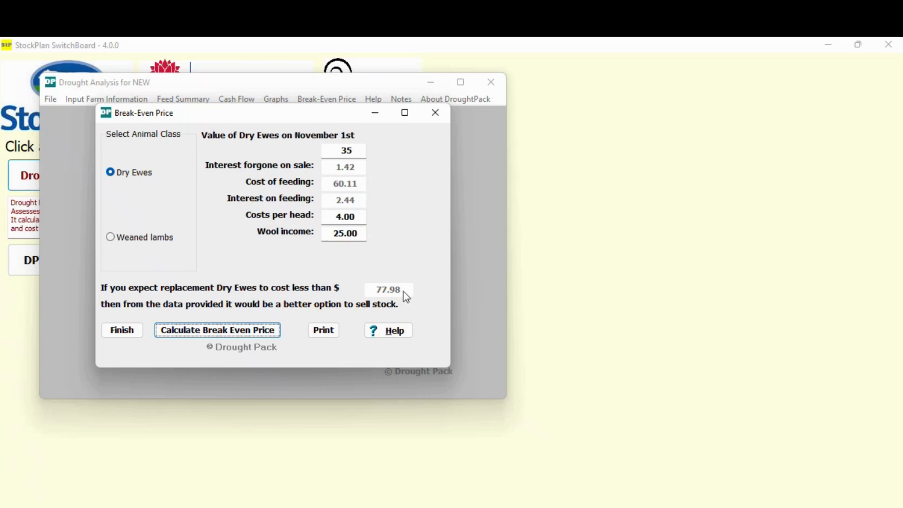
Step: Change the Dry Ewes value from 35 to $125 and recalculate the break-even price to $171.64
left_click(353, 152)
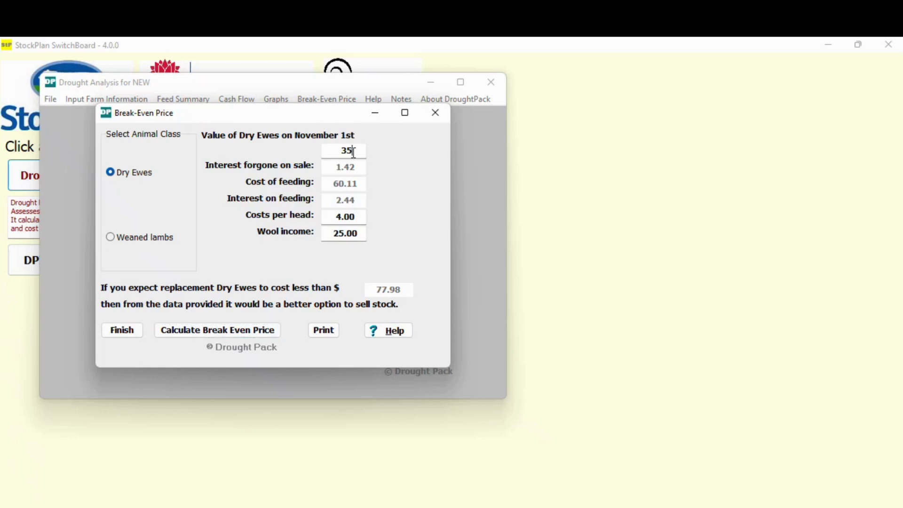
double_click(353, 152)
type("125")
left_click(240, 331)
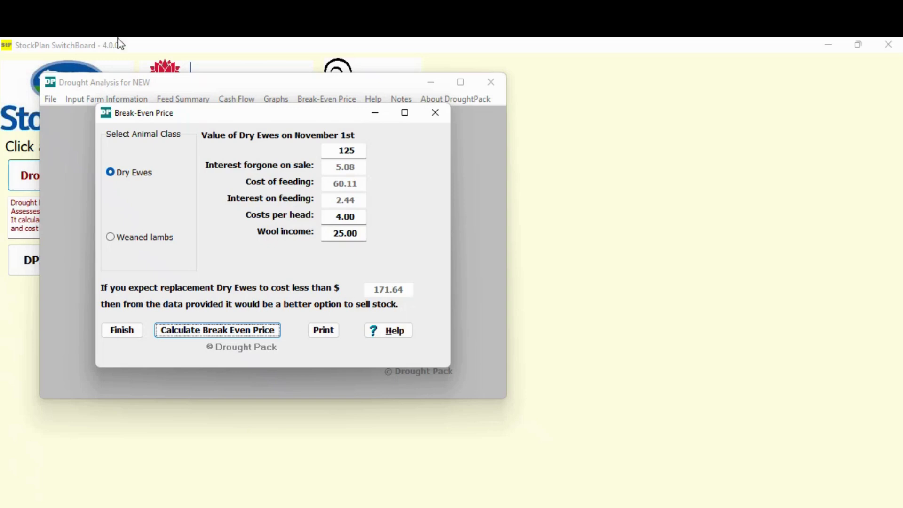
Step: Switch the break-even calculation to weaned lambs and enter $4.00 costs per head
left_click(112, 238)
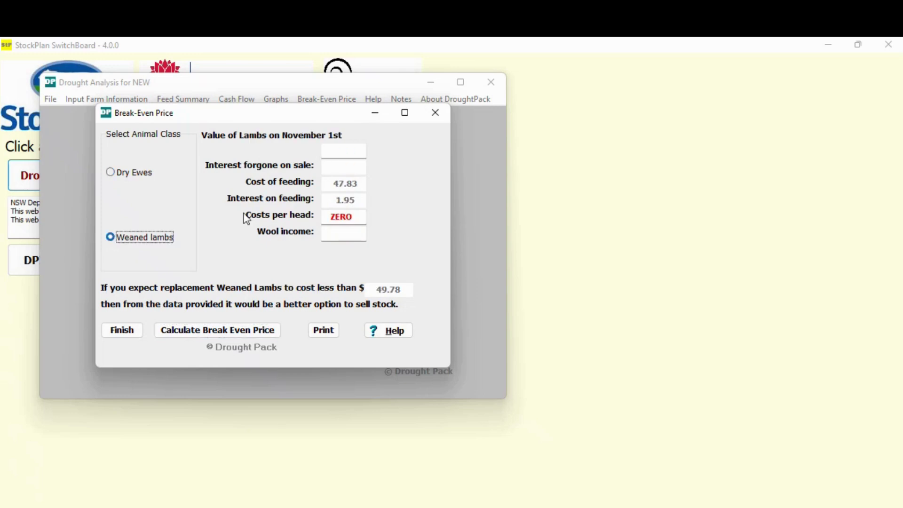
left_click(343, 152)
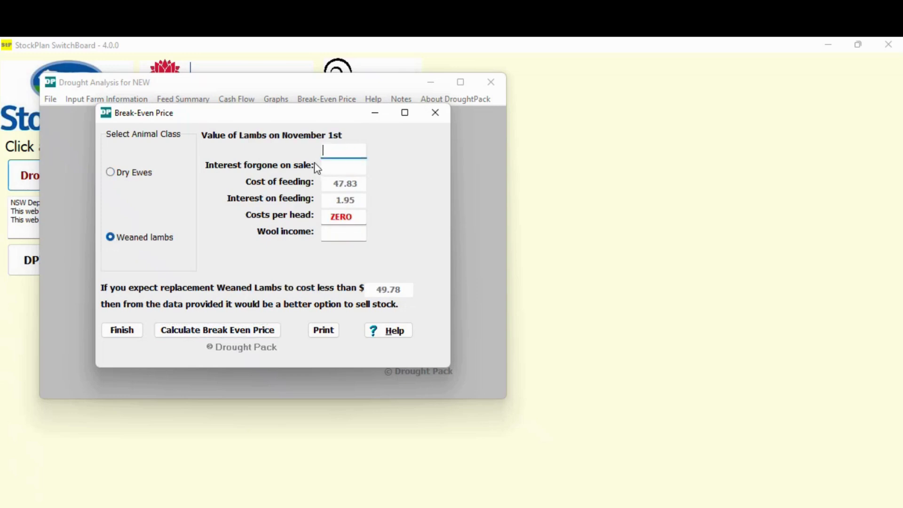
key("Tab")
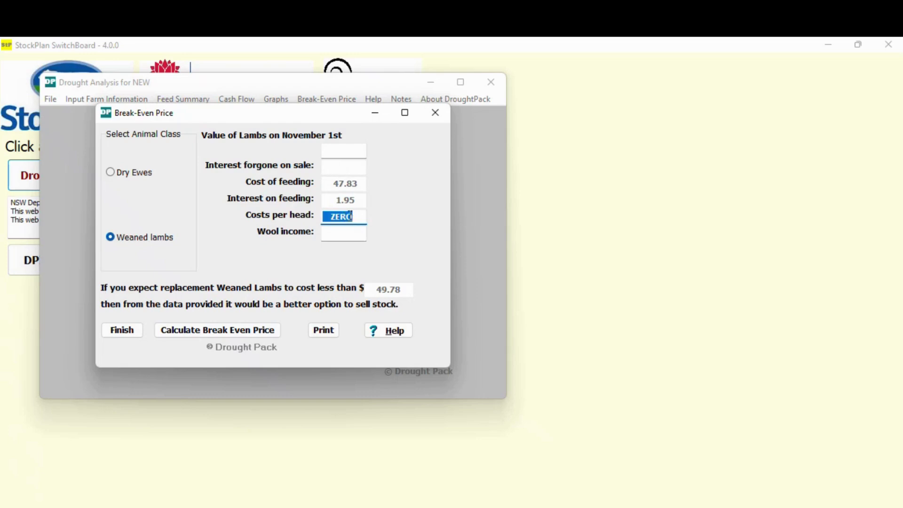
type("4.00")
Step: Confirm the $53.78 weaned lamb break-even, close the calculator, and reopen the monthly Feed Summary
key("Tab")
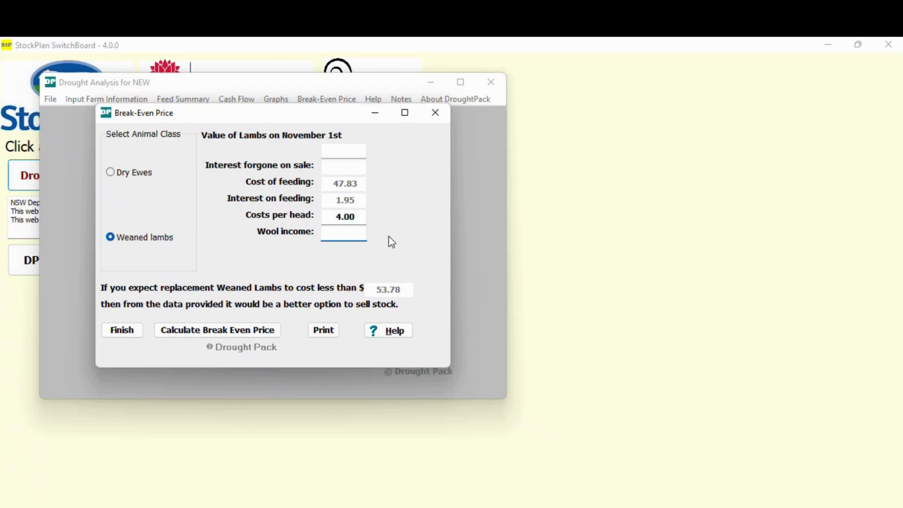
left_click(121, 330)
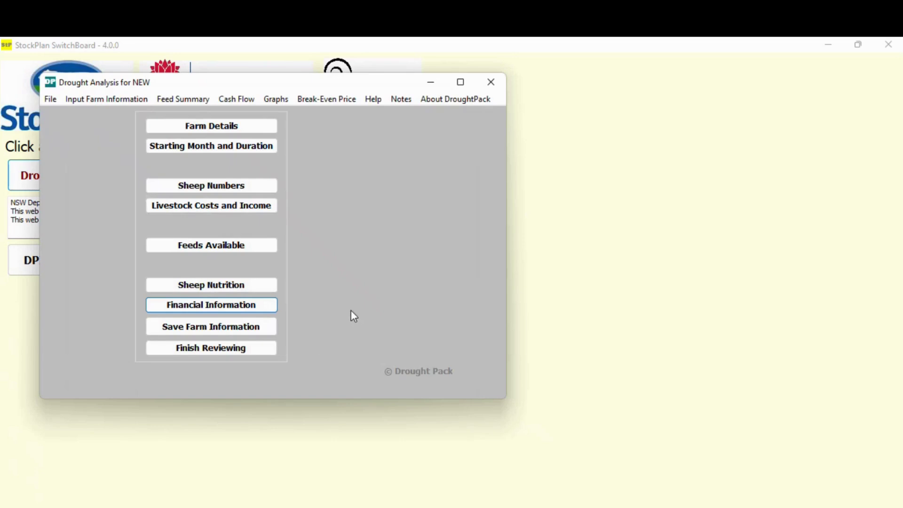
left_click(168, 100)
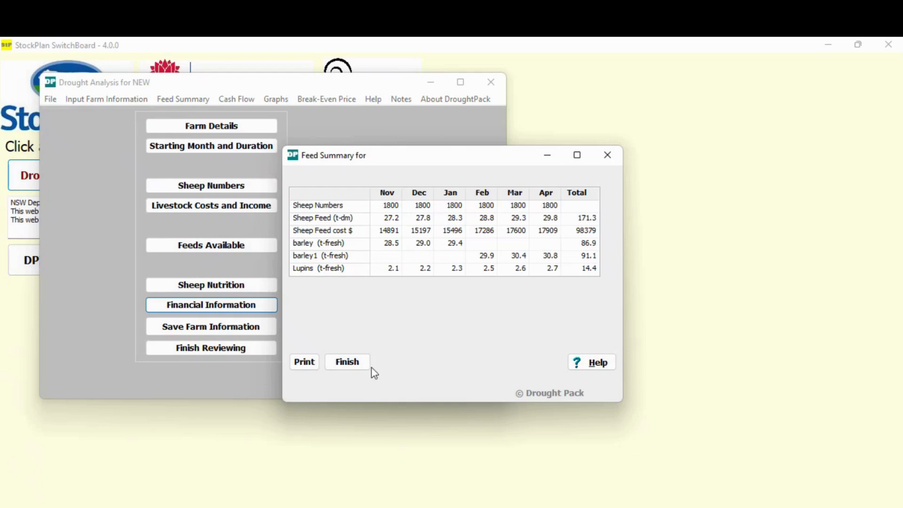
Step: Close the sheep Feed Summary to return to the Drought Analysis farm input list
left_click(346, 362)
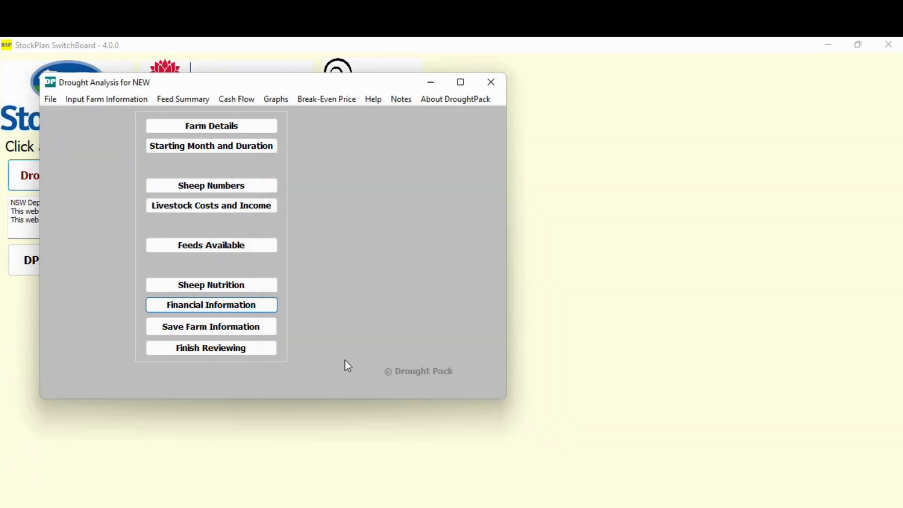